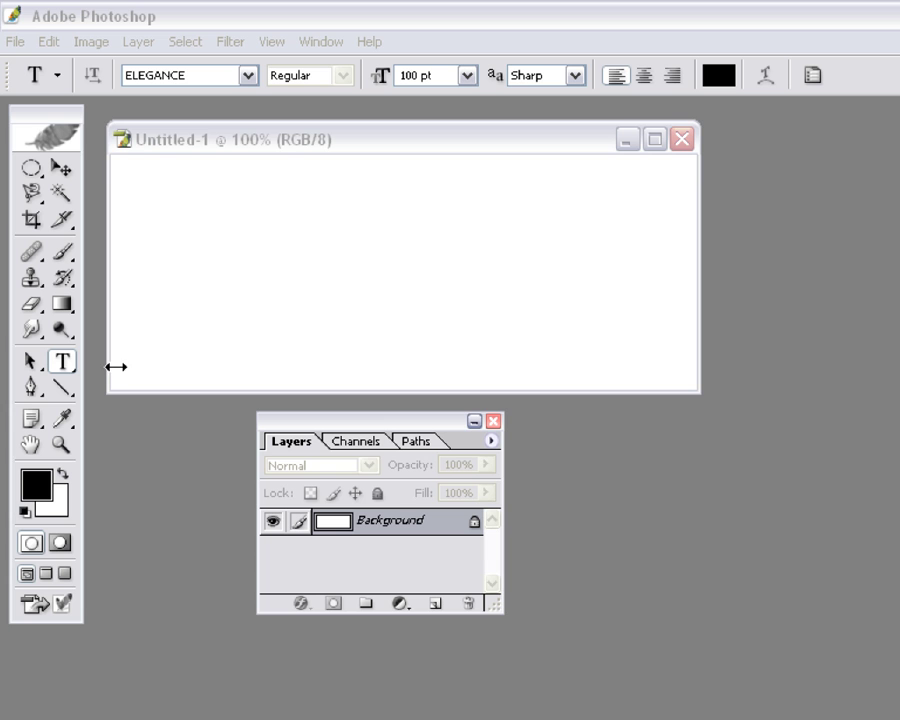
Step: Add the text "Gradient" in 100 pt ELEGANCE to the canvas and move it down to the vertical middle
{"action": "left_click", "coordinate": [66, 368]}
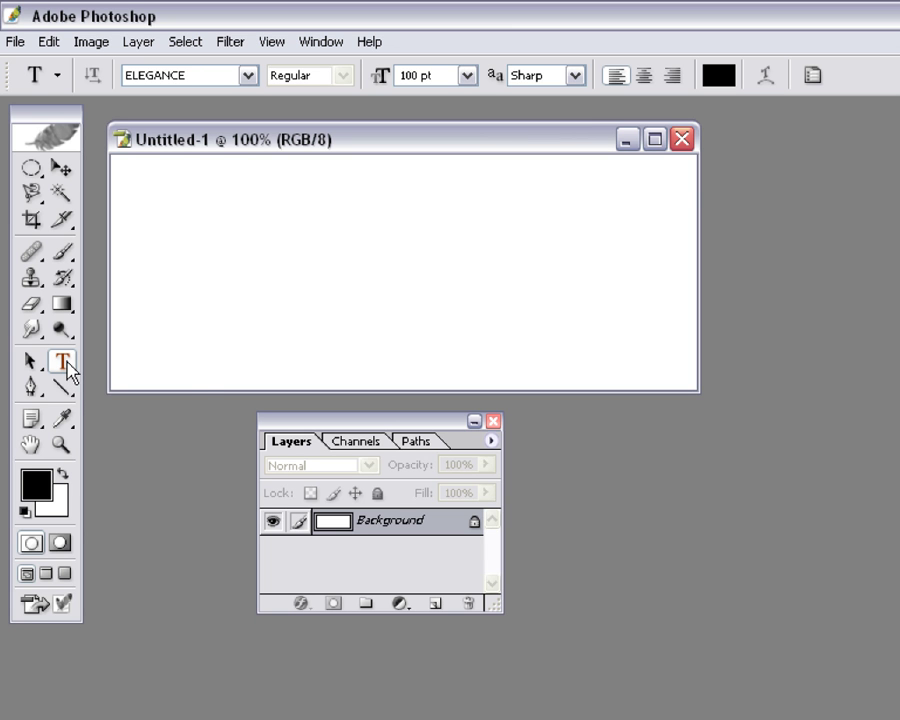
{"action": "left_click", "coordinate": [189, 280]}
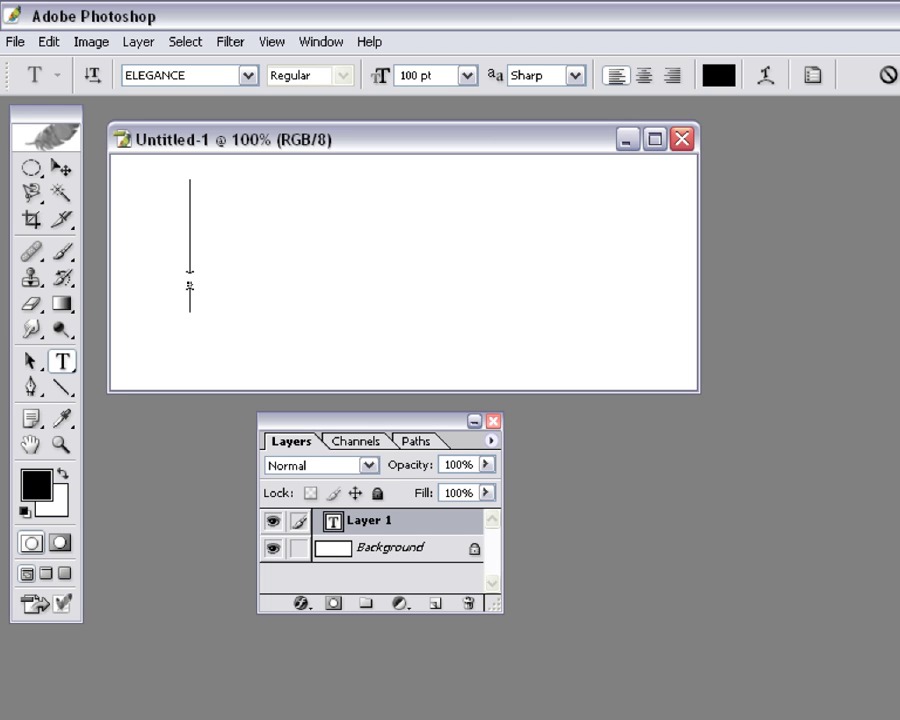
{"action": "type", "text": "Grad"}
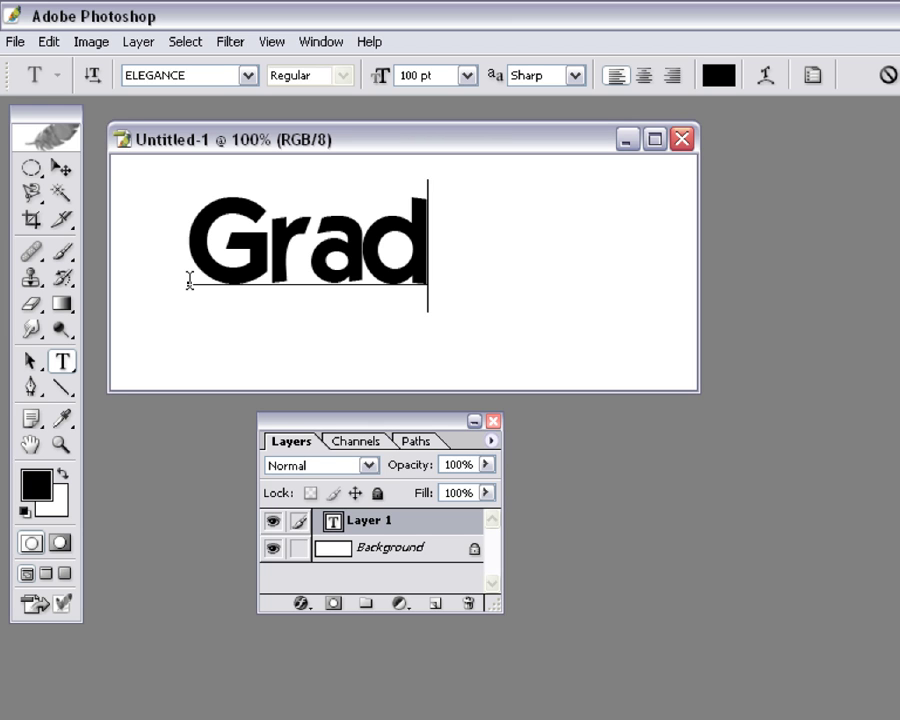
{"action": "type", "text": "ient"}
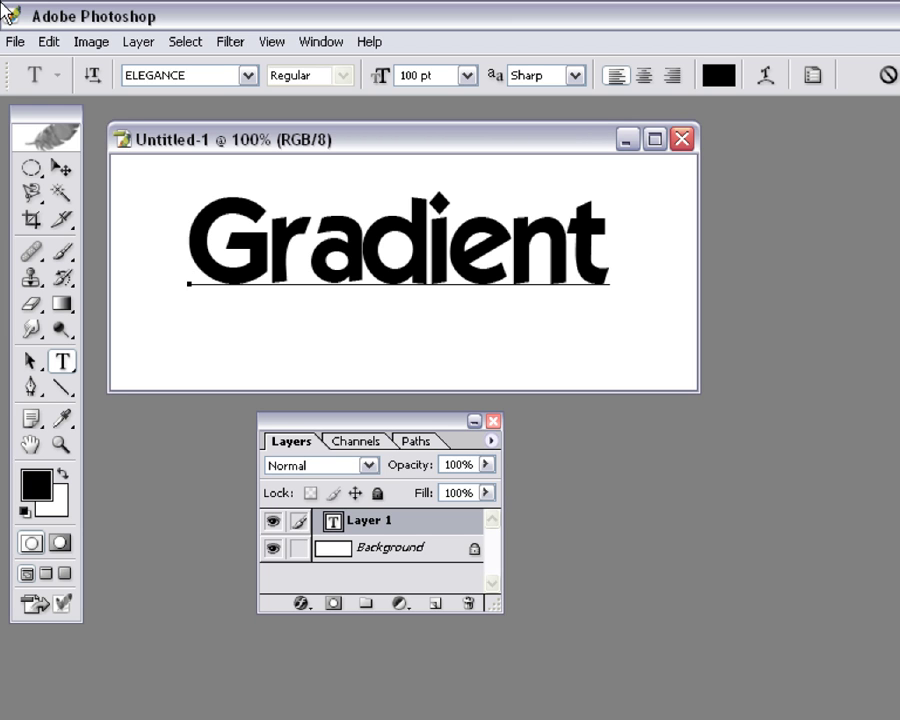
{"action": "left_click", "coordinate": [62, 170]}
{"action": "left_click_drag", "start_coordinate": [366, 251], "coordinate": [366, 277]}
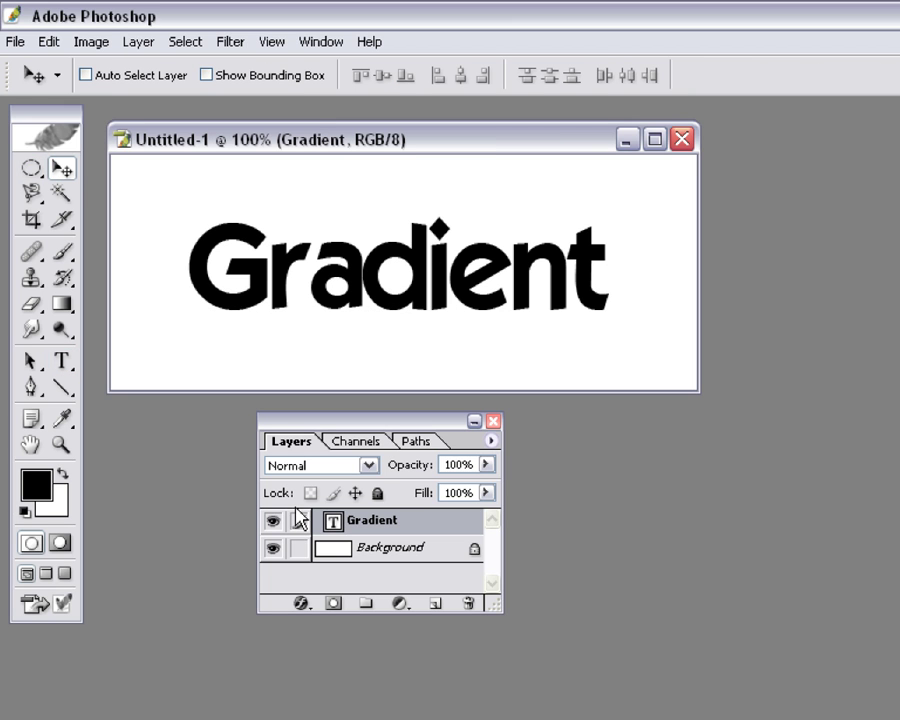
Step: Set the foreground color to bright red, F40A0A
{"action": "left_click", "coordinate": [43, 497]}
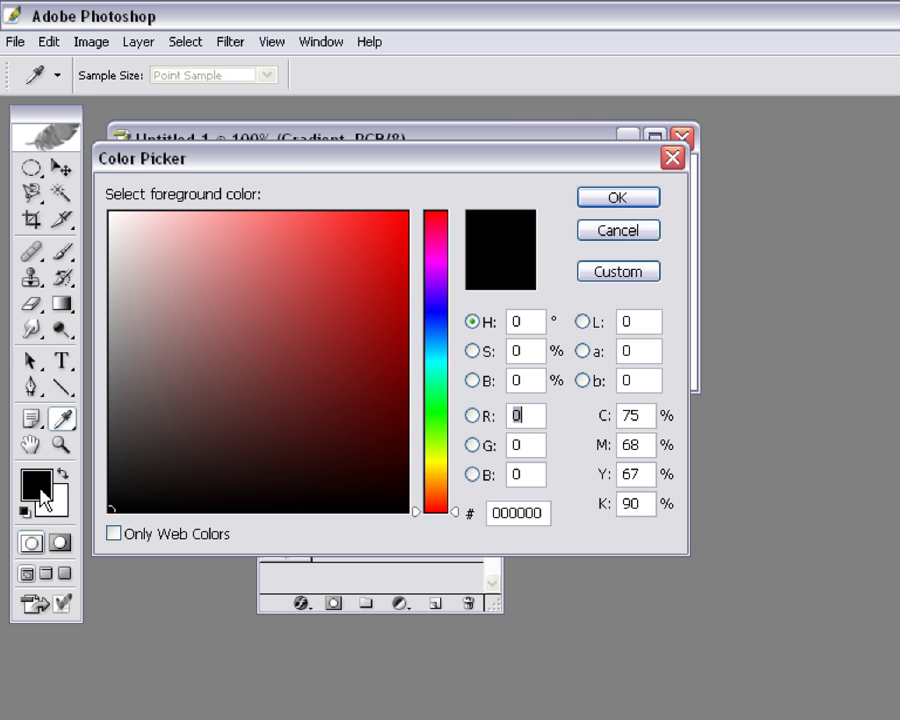
{"action": "left_click", "coordinate": [396, 223]}
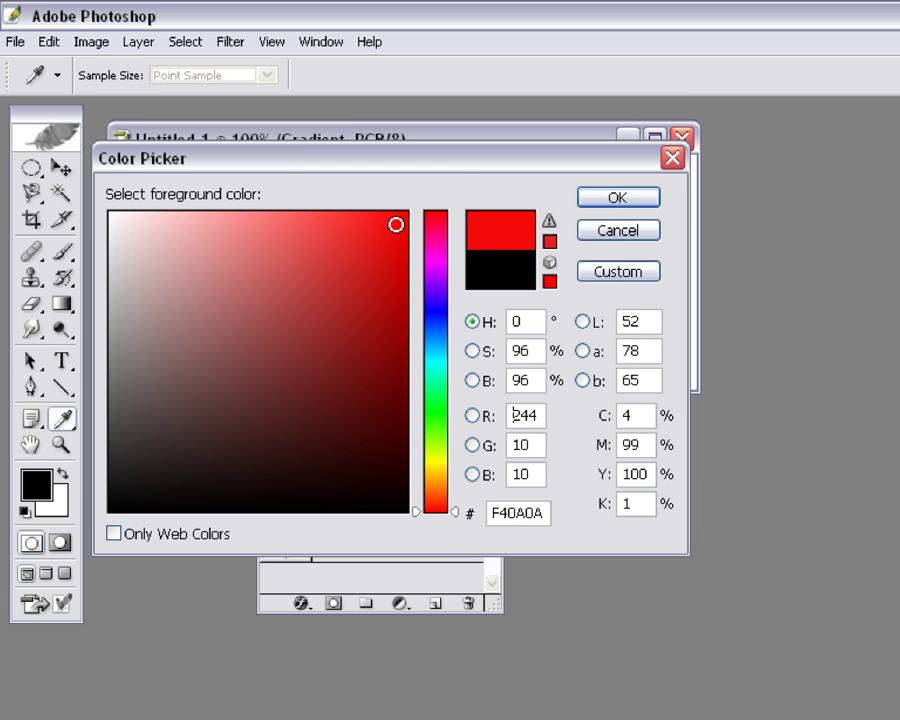
{"action": "left_click", "coordinate": [610, 204]}
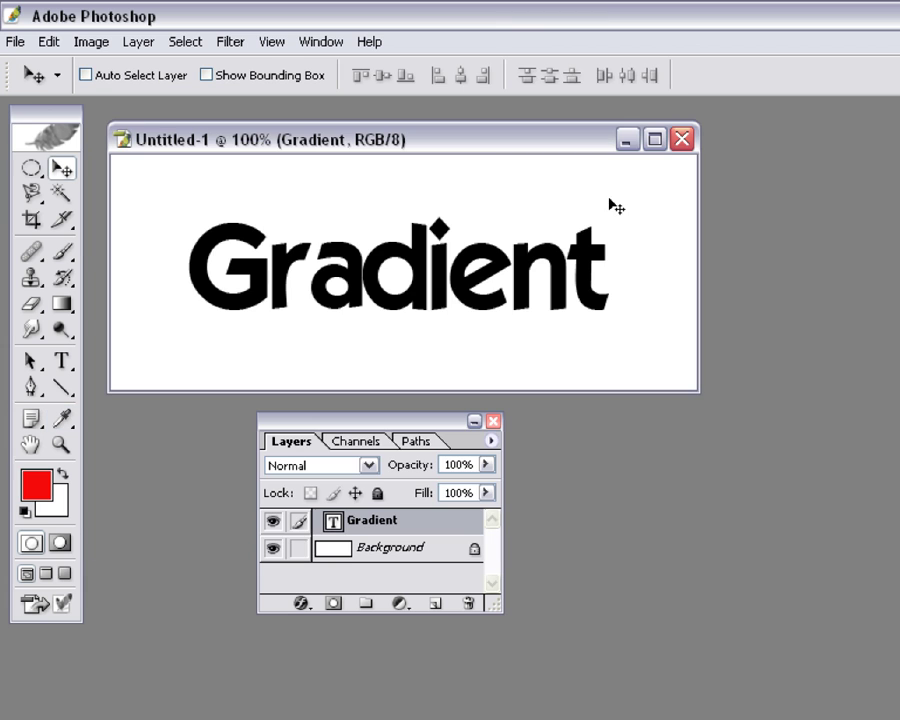
Step: Set the background color to bright blue, 1409F4
{"action": "left_click", "coordinate": [63, 514]}
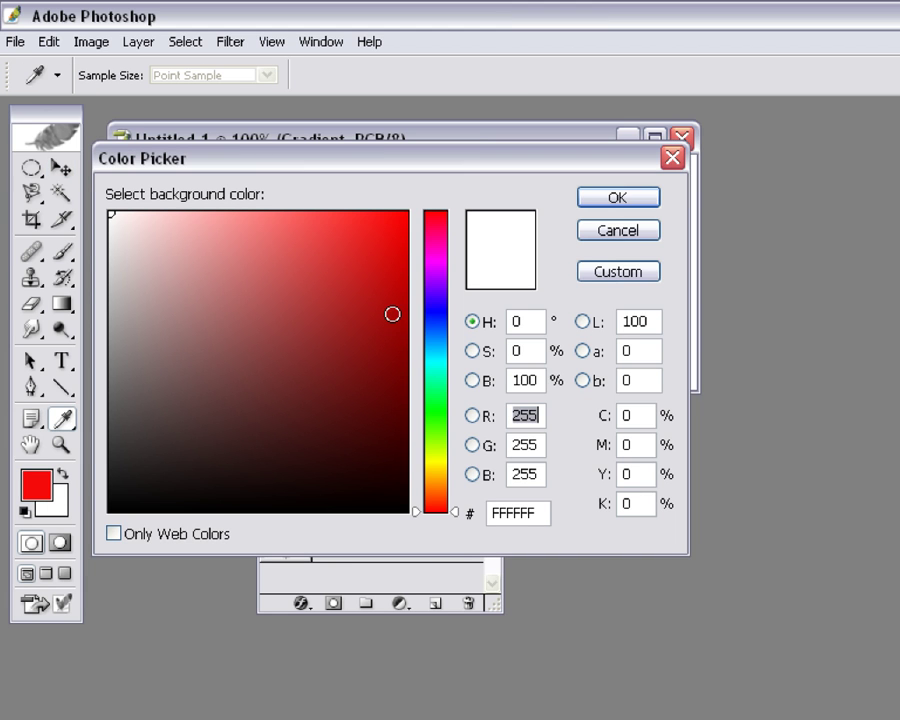
{"action": "left_click", "coordinate": [436, 310]}
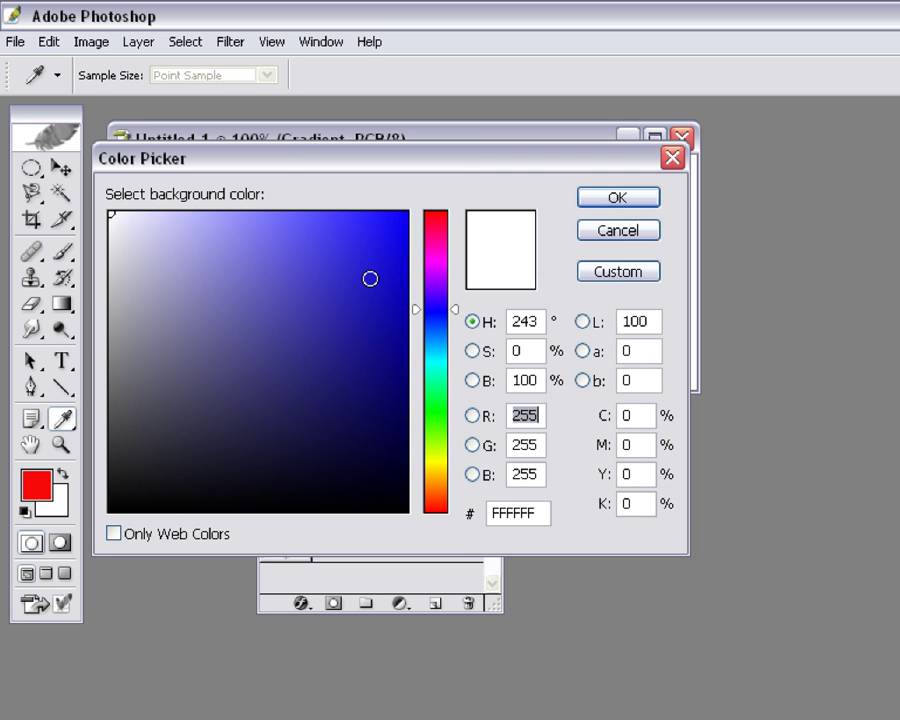
{"action": "left_click", "coordinate": [397, 224]}
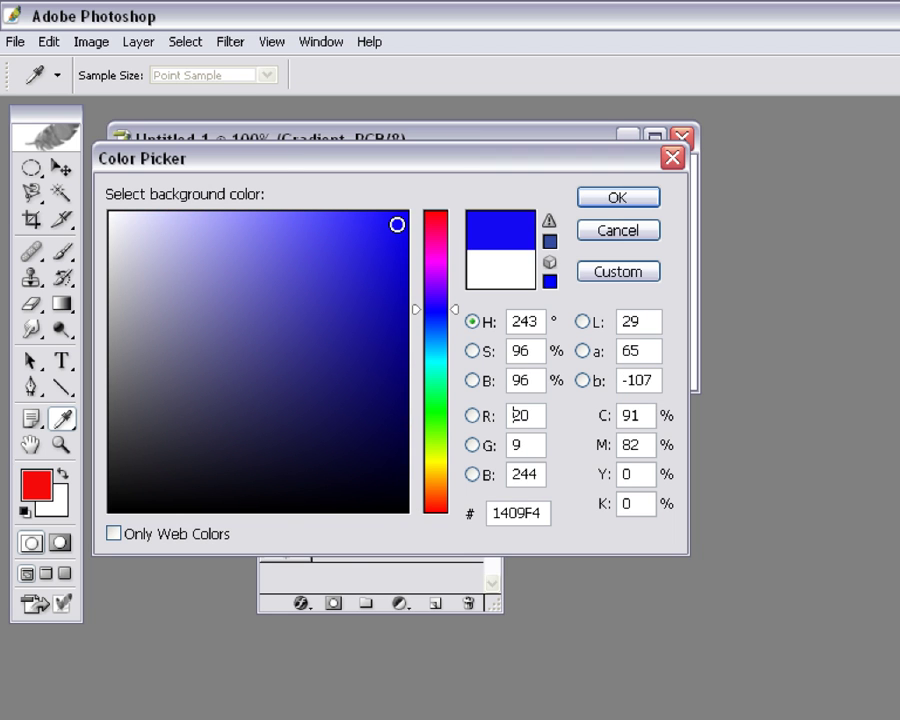
{"action": "left_click", "coordinate": [599, 201]}
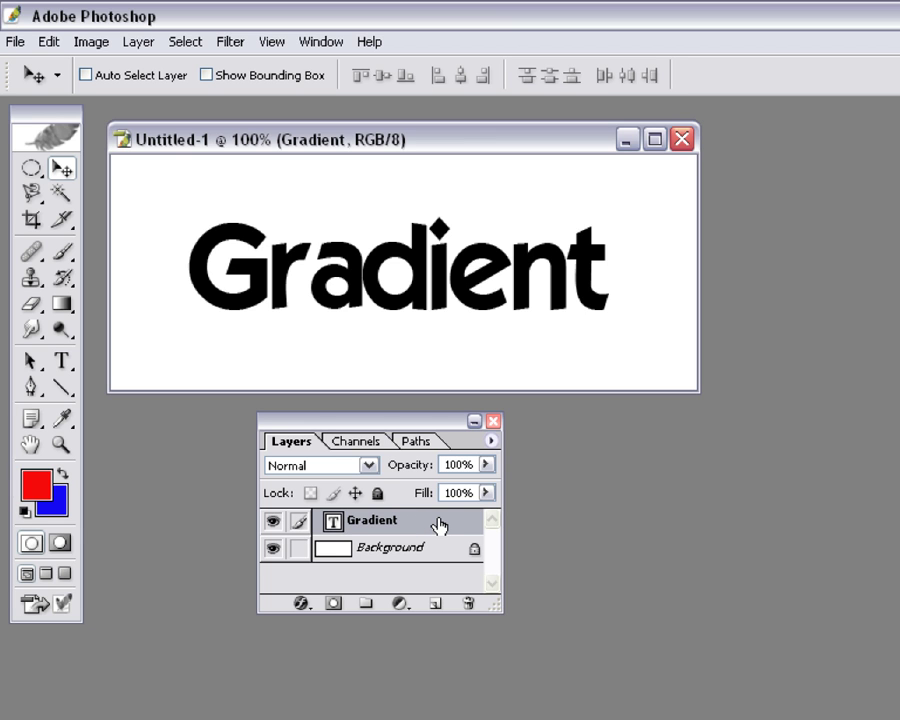
Step: Apply a Gradient Overlay to the Gradient text layer using the red-to-blue foreground-to-background preset
{"action": "left_click", "coordinate": [300, 604]}
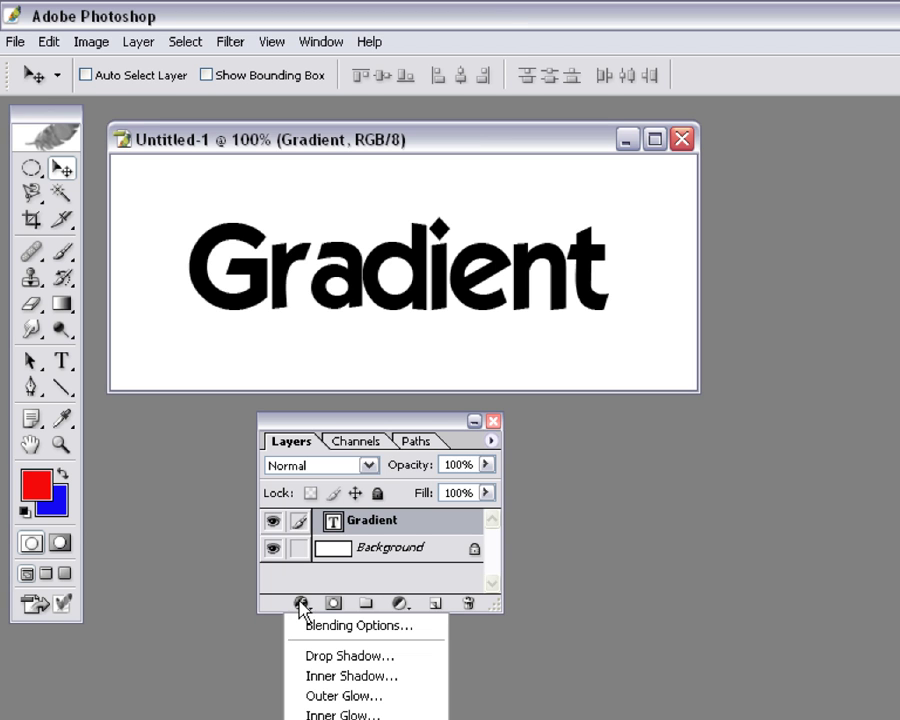
{"action": "left_click", "coordinate": [347, 628]}
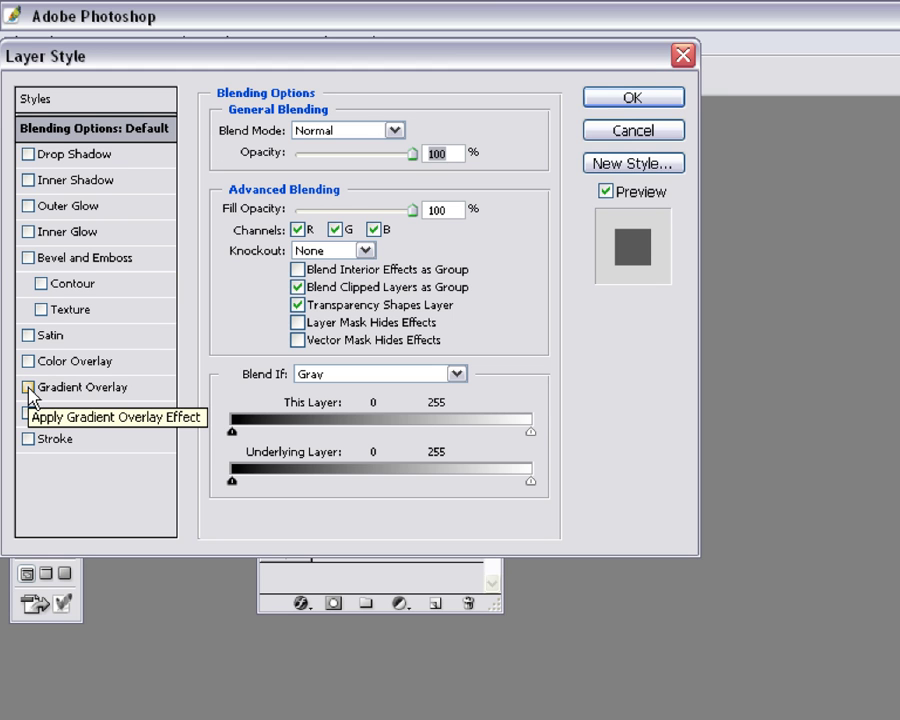
{"action": "left_click", "coordinate": [29, 390]}
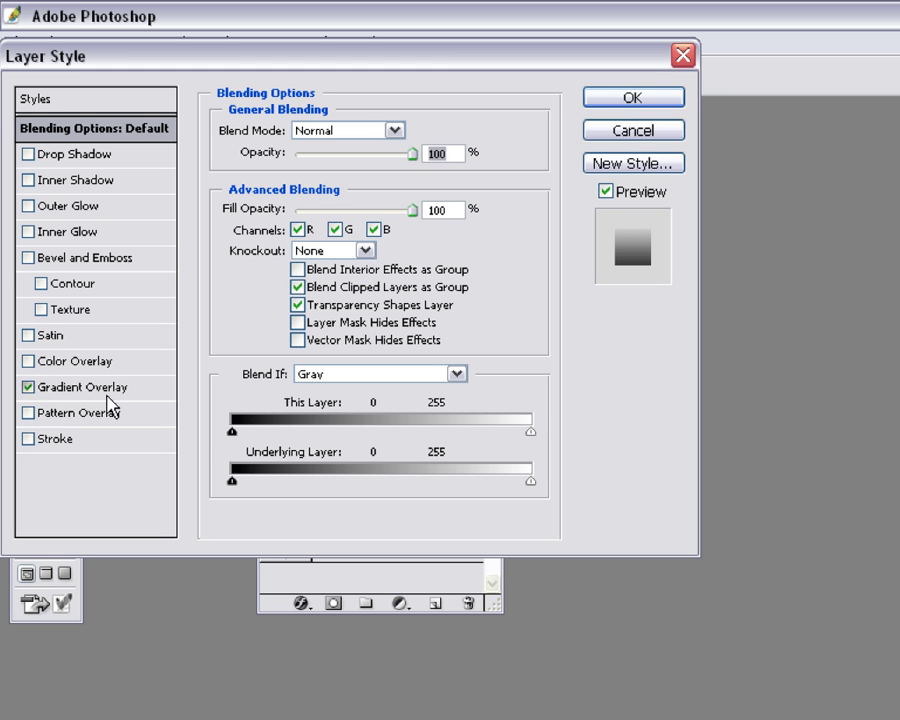
{"action": "left_click", "coordinate": [90, 387]}
{"action": "left_click", "coordinate": [429, 180]}
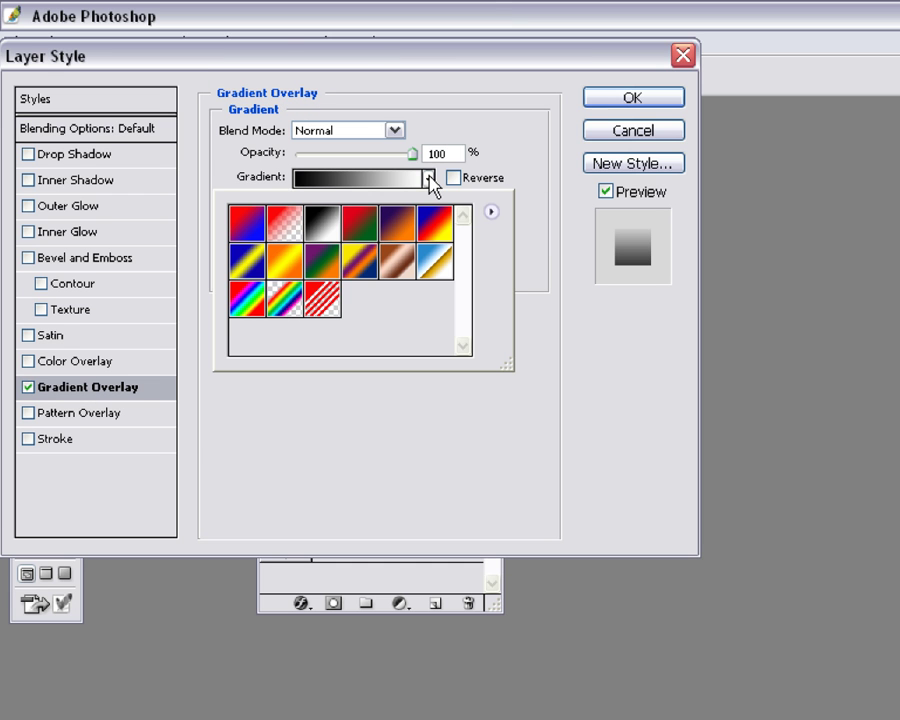
{"action": "left_click_drag", "start_coordinate": [290, 50], "coordinate": [440, 143]}
{"action": "left_click", "coordinate": [563, 272]}
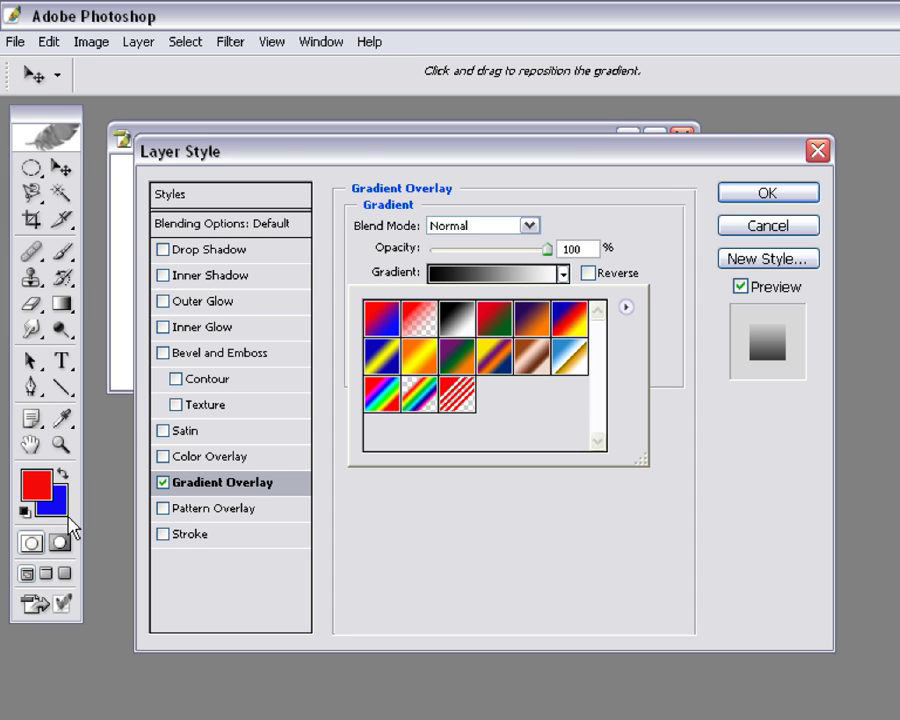
{"action": "left_click", "coordinate": [383, 320]}
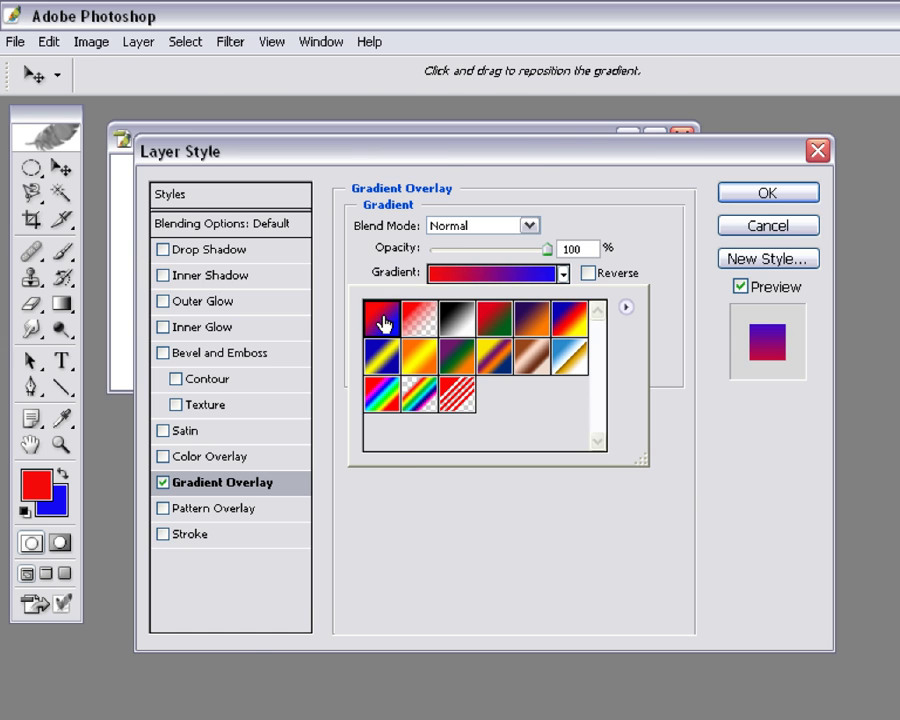
{"action": "left_click", "coordinate": [766, 196]}
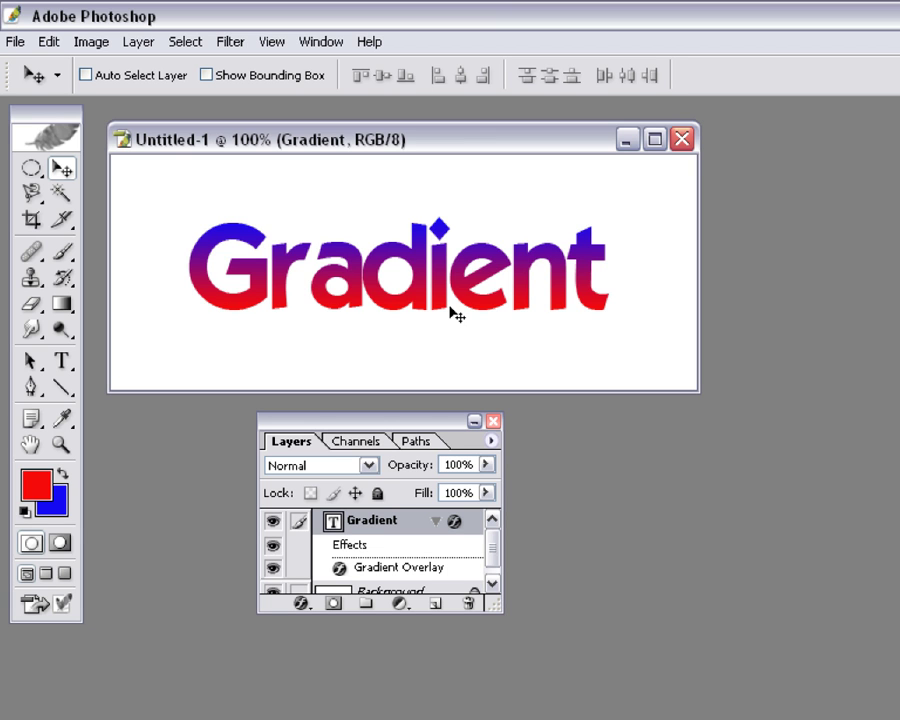
Step: Reopen the text layer's Gradient Overlay settings and change the gradient to the orange, yellow, orange preset
{"action": "left_click", "coordinate": [300, 605]}
{"action": "left_click", "coordinate": [326, 626]}
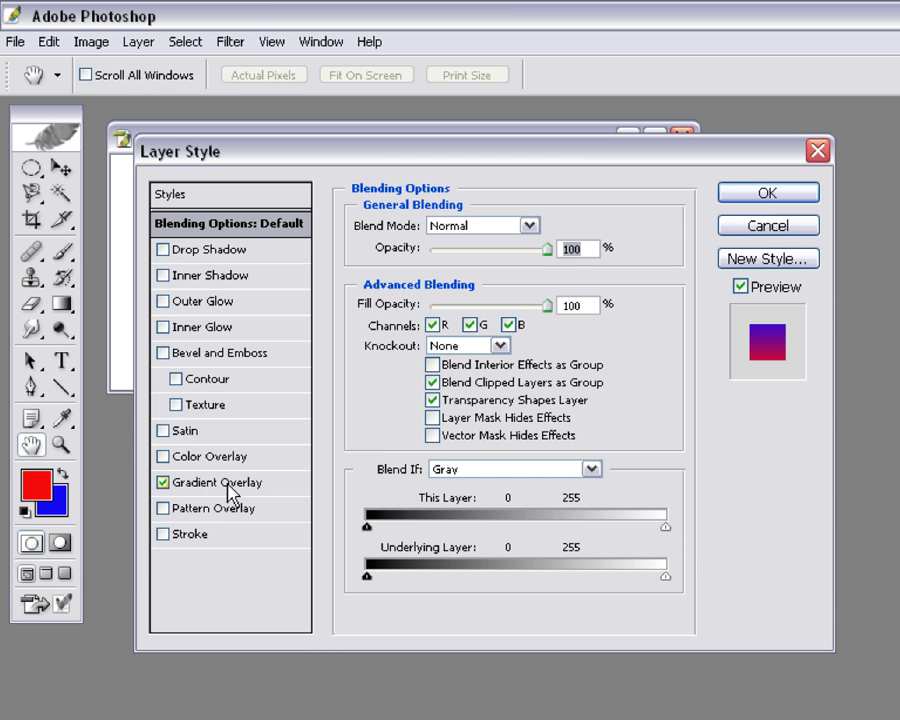
{"action": "left_click", "coordinate": [228, 486]}
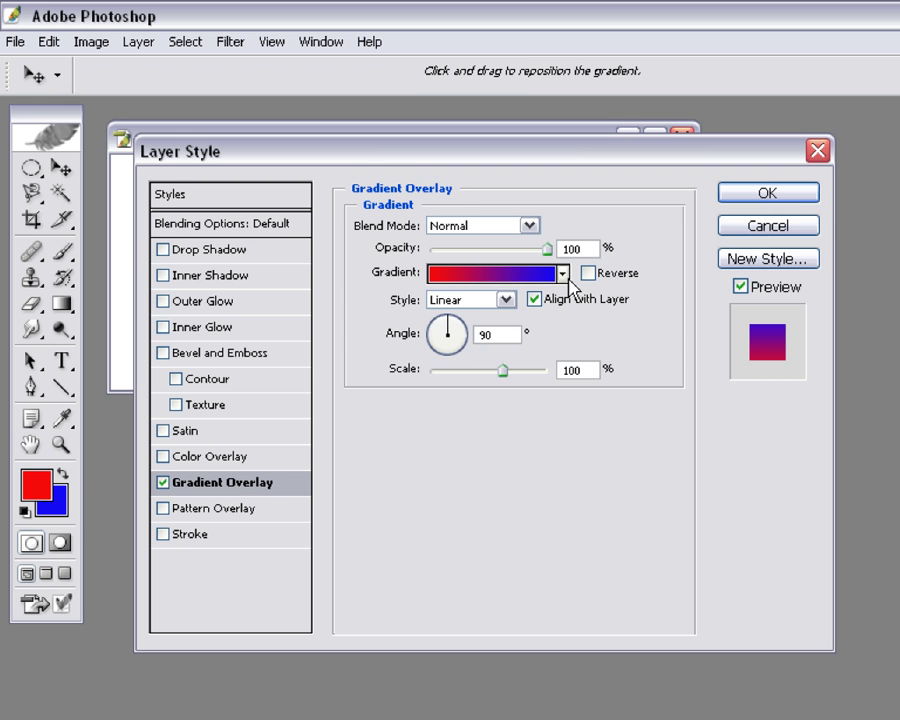
{"action": "left_click", "coordinate": [563, 274]}
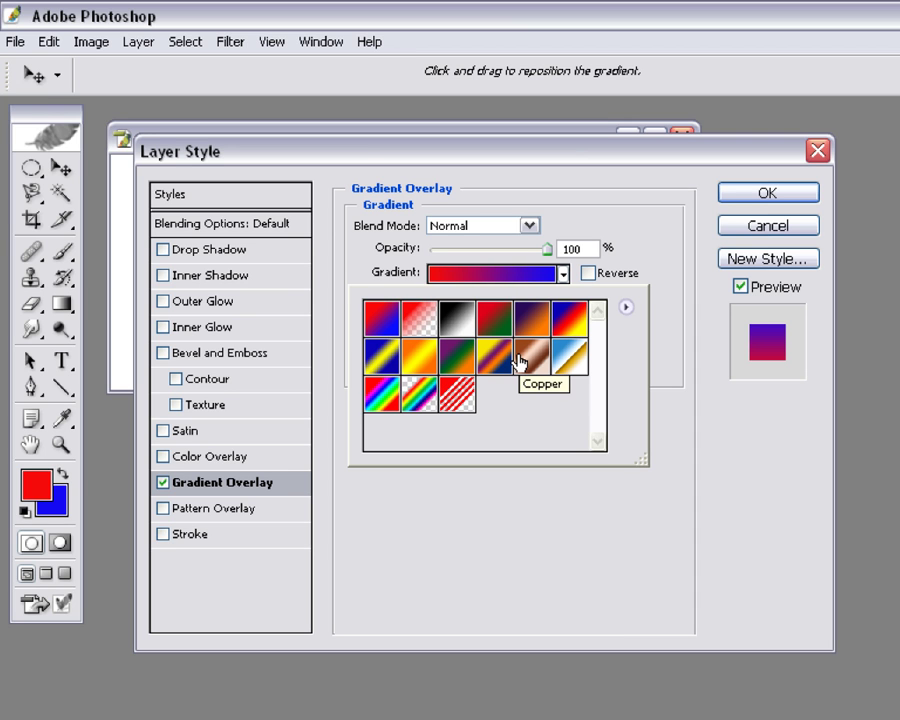
{"action": "left_click", "coordinate": [420, 366]}
{"action": "left_click_drag", "start_coordinate": [475, 163], "coordinate": [468, 291]}
Step: Change the overlay gradient to the blue, red, yellow preset and uncover the text to preview it
{"action": "left_click", "coordinate": [558, 407]}
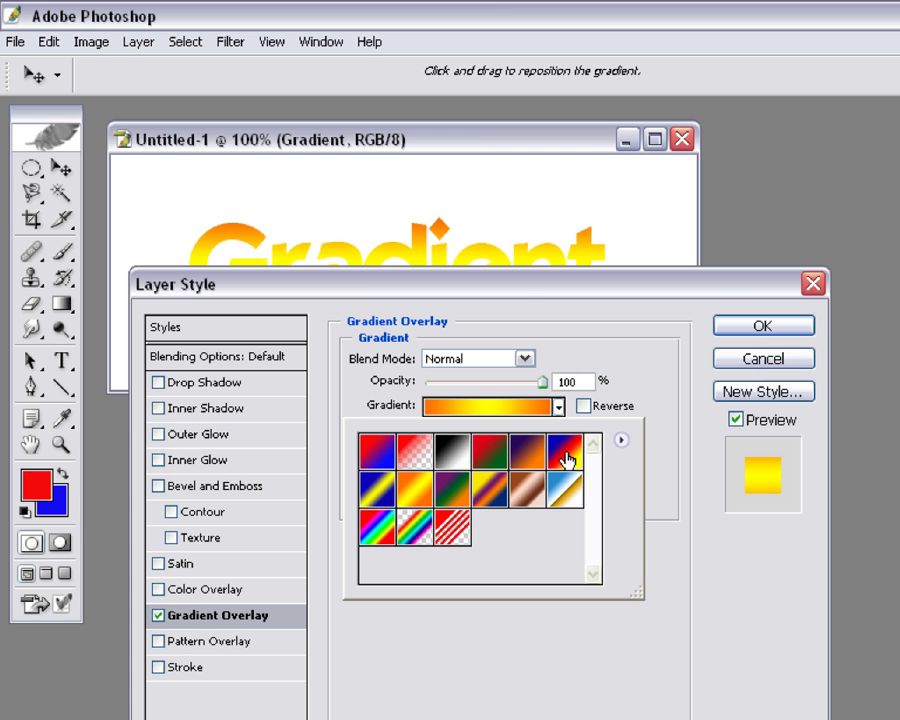
{"action": "left_click", "coordinate": [566, 454]}
{"action": "left_click_drag", "start_coordinate": [527, 300], "coordinate": [518, 492]}
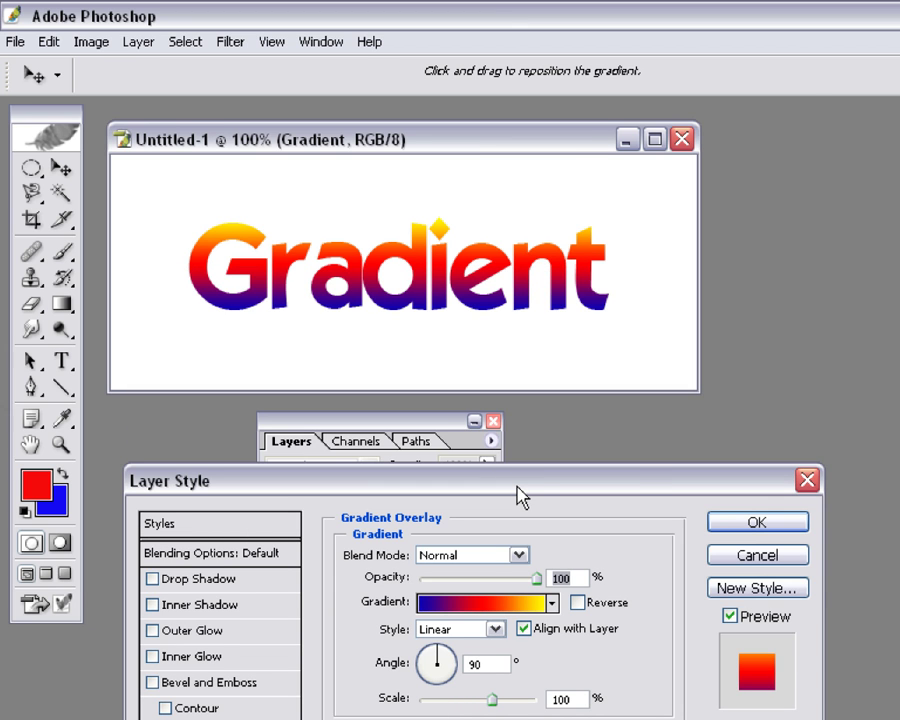
Step: Replace the current gradient presets with the Spectrums set
{"action": "left_click_drag", "start_coordinate": [518, 492], "coordinate": [400, 45]}
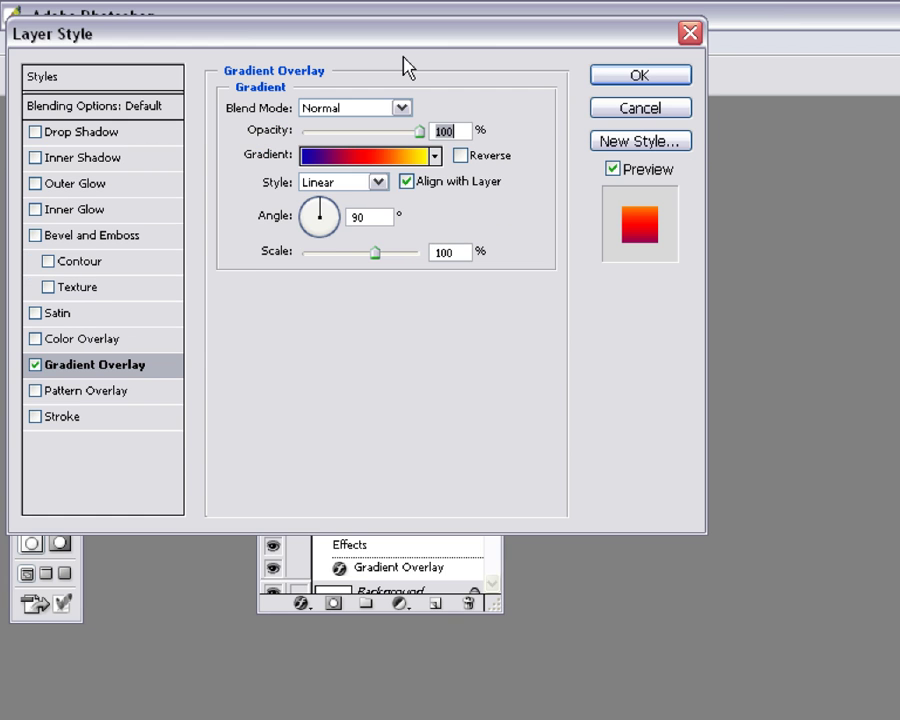
{"action": "left_click", "coordinate": [436, 157]}
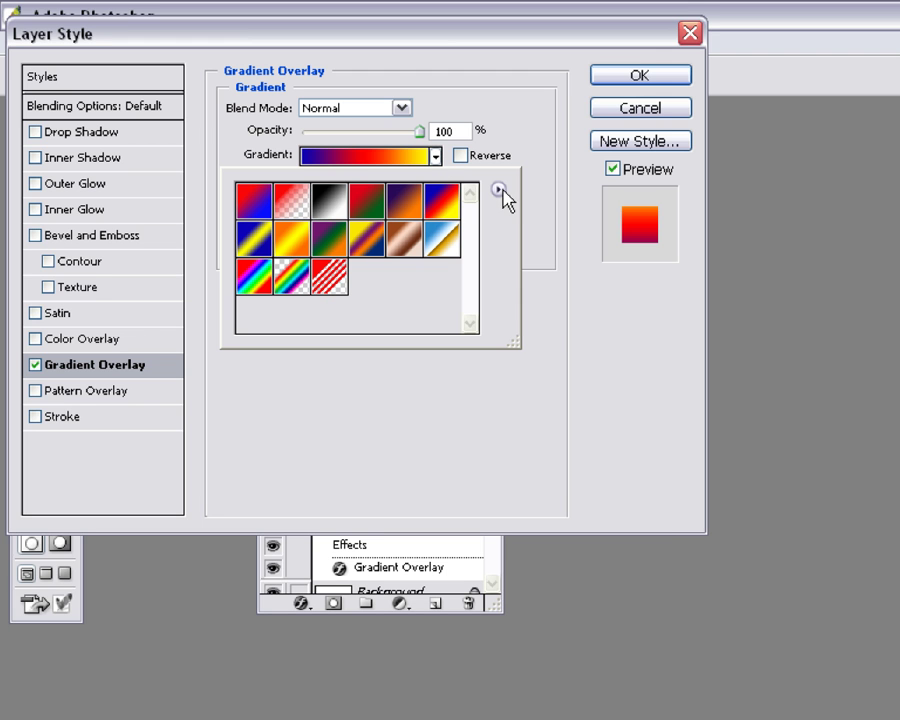
{"action": "left_click", "coordinate": [499, 191]}
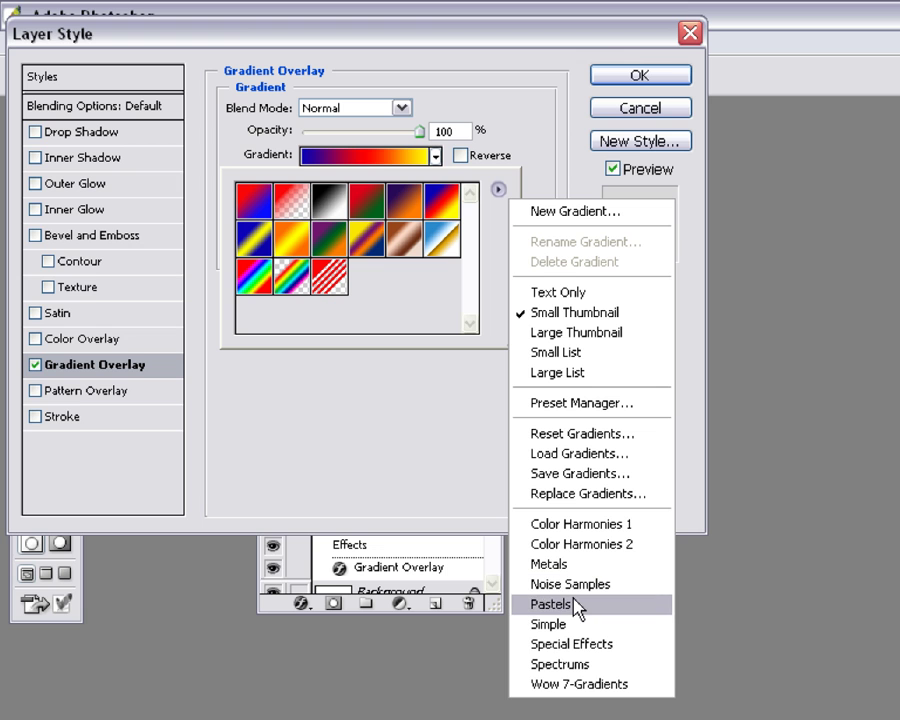
{"action": "left_click", "coordinate": [578, 664]}
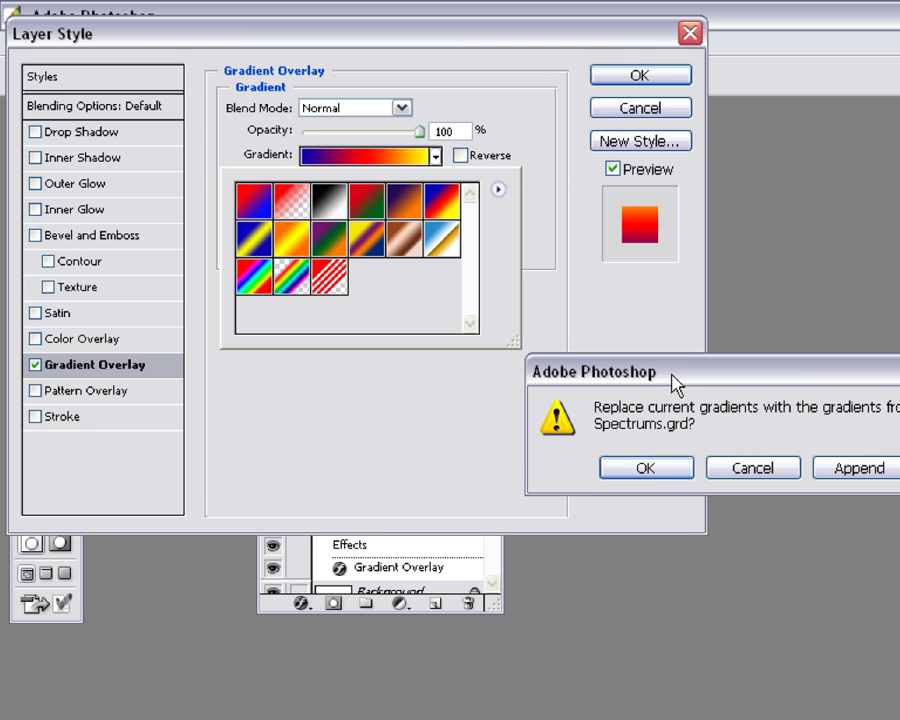
{"action": "left_click_drag", "start_coordinate": [672, 383], "coordinate": [457, 354]}
{"action": "left_click", "coordinate": [443, 460]}
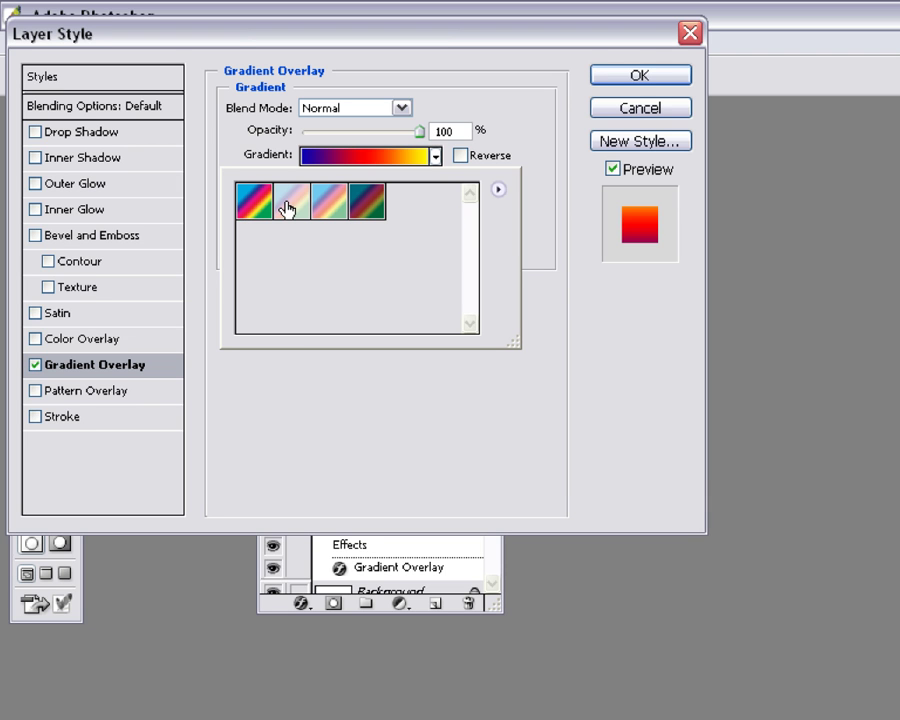
Step: Apply the first, fully saturated spectrum gradient to the text overlay and uncover the text to preview it
{"action": "left_click", "coordinate": [256, 204]}
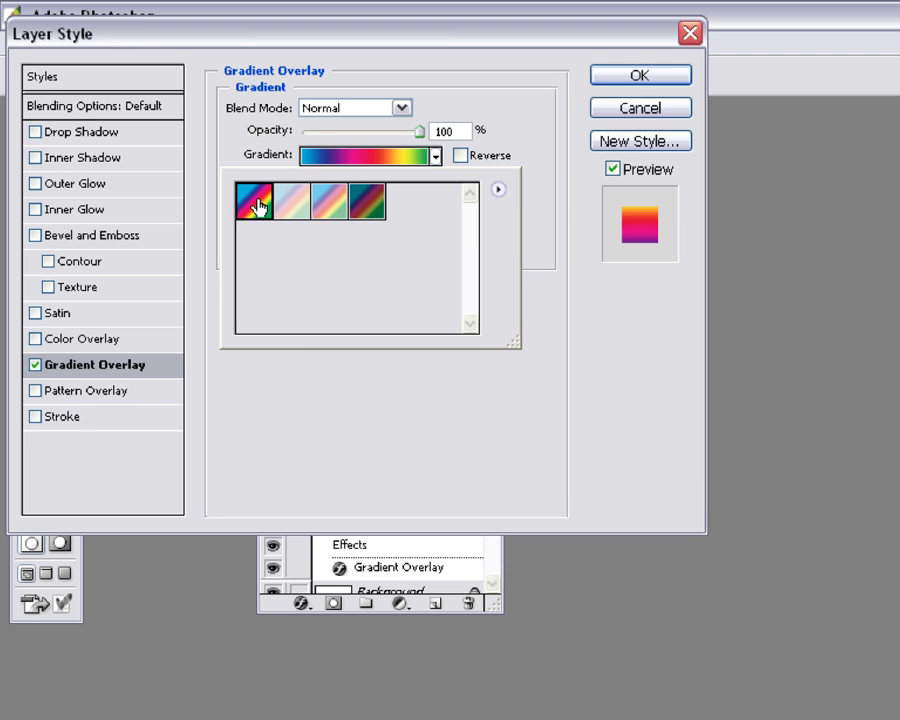
{"action": "left_click_drag", "start_coordinate": [360, 45], "coordinate": [384, 421]}
{"action": "left_click_drag", "start_coordinate": [507, 421], "coordinate": [546, 311]}
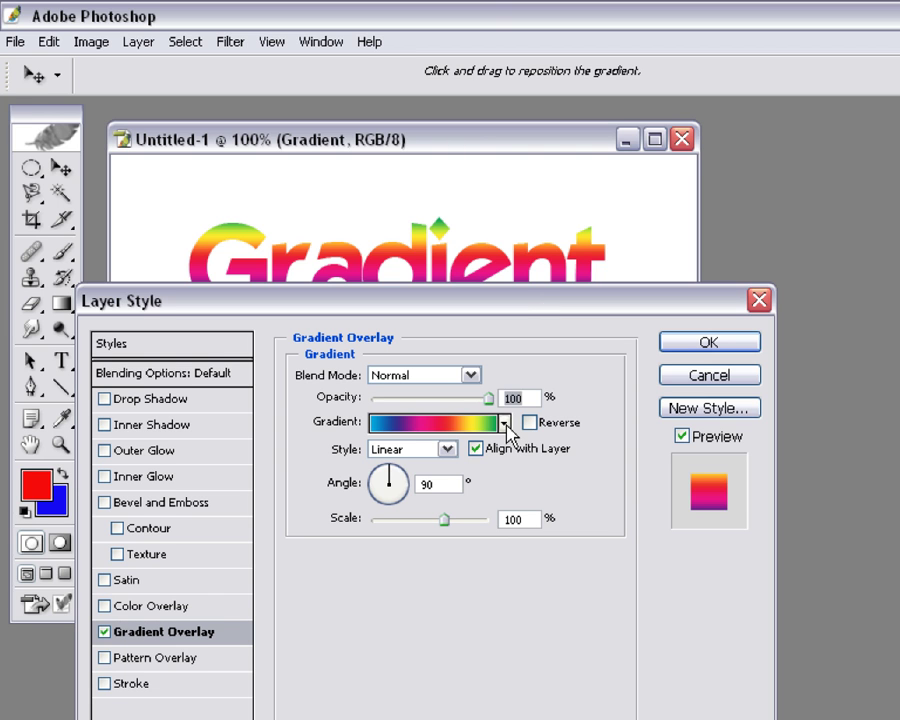
Step: Reset the gradient presets to the default set and reapply the red-to-blue foreground-to-background gradient to the text
{"action": "left_click", "coordinate": [506, 424]}
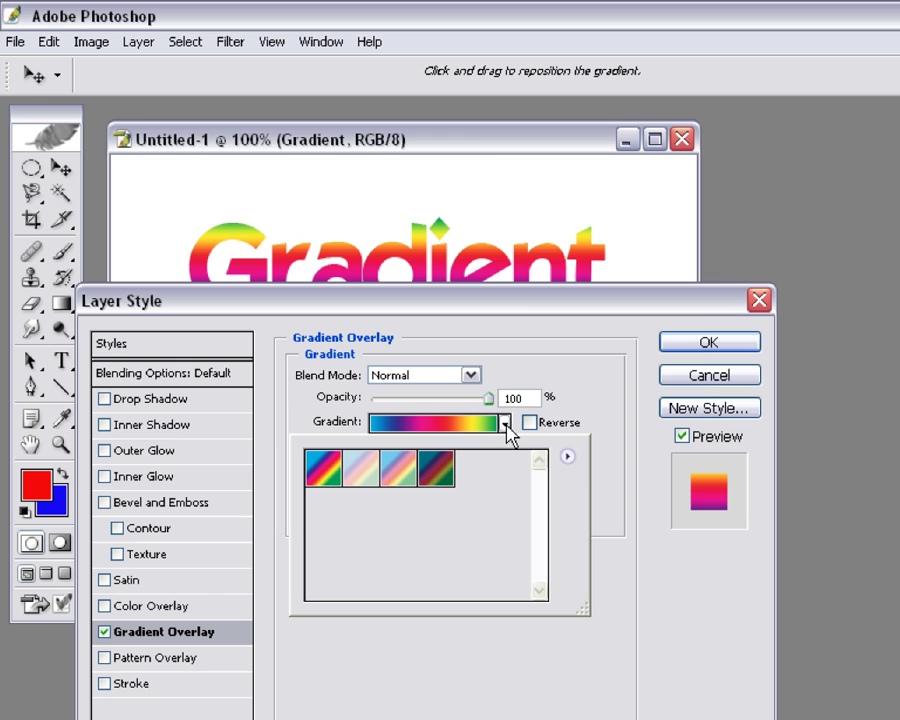
{"action": "left_click", "coordinate": [567, 458]}
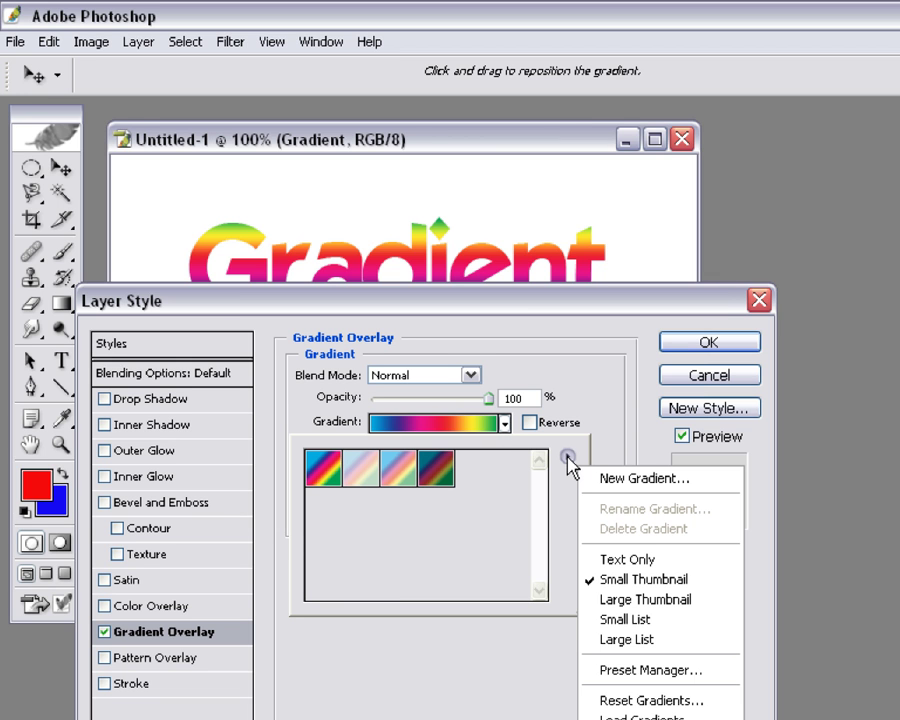
{"action": "left_click", "coordinate": [644, 704]}
{"action": "left_click", "coordinate": [425, 443]}
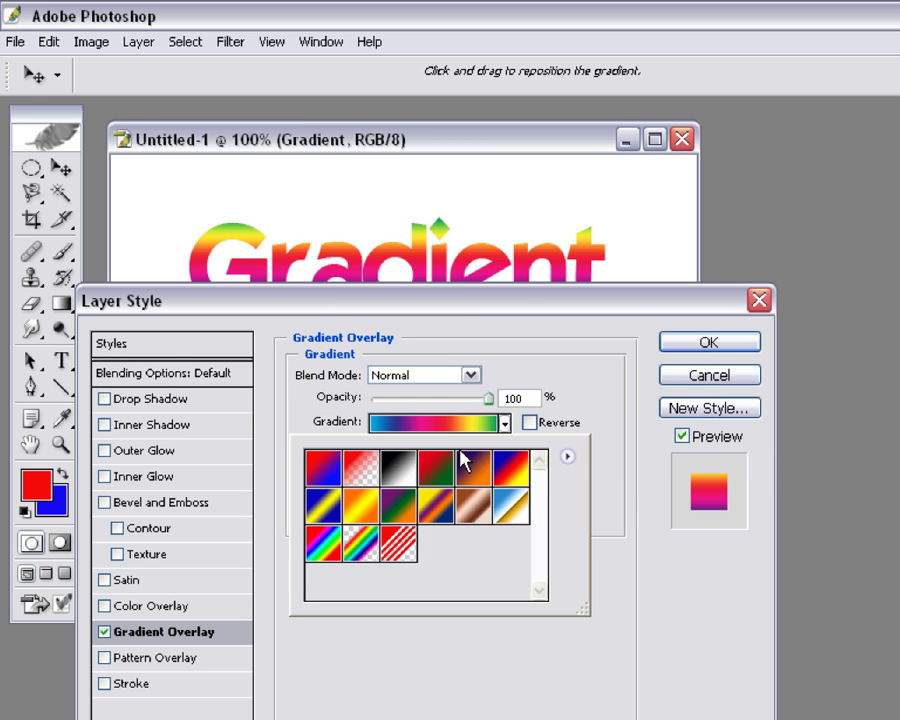
{"action": "left_click", "coordinate": [326, 473]}
{"action": "left_click_drag", "start_coordinate": [420, 305], "coordinate": [454, 473]}
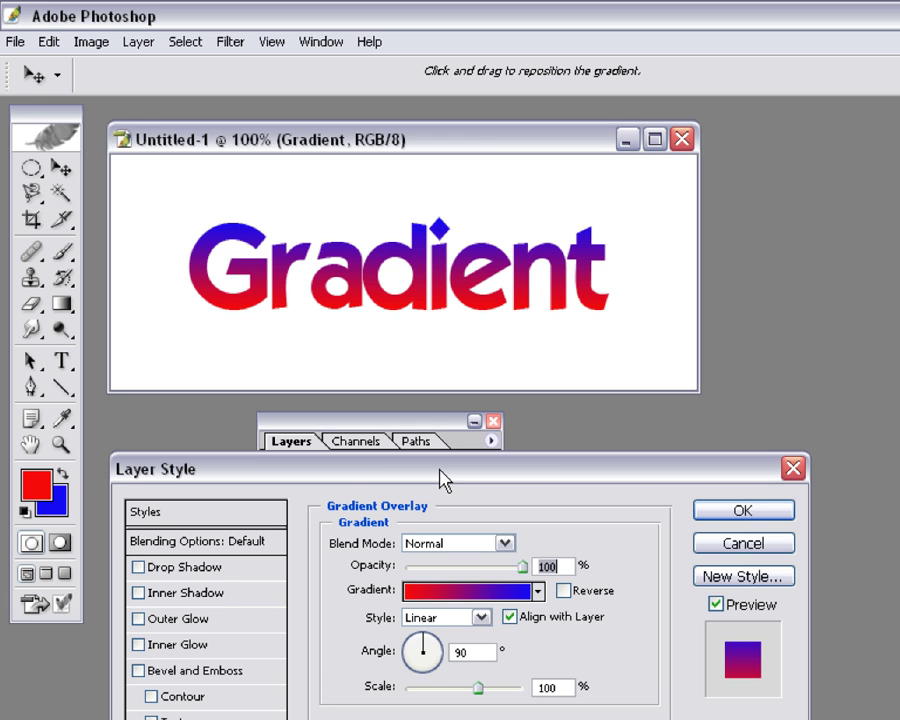
Step: Add a Drop Shadow to the text with a 5 px distance, 3% spread and 4 px size
{"action": "left_click_drag", "start_coordinate": [444, 480], "coordinate": [445, 467]}
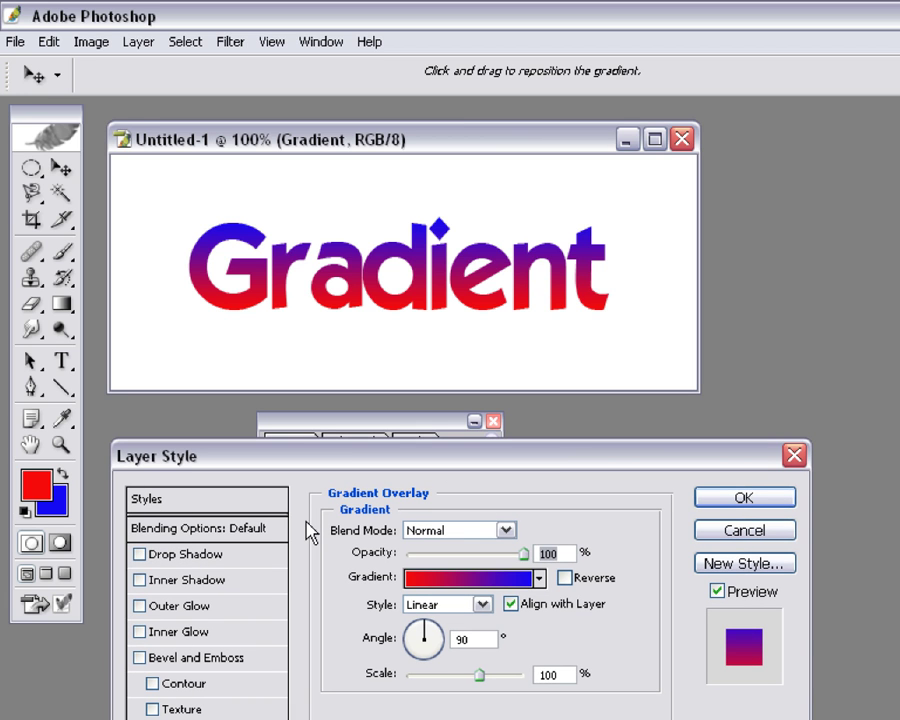
{"action": "left_click", "coordinate": [139, 554]}
{"action": "left_click", "coordinate": [211, 559]}
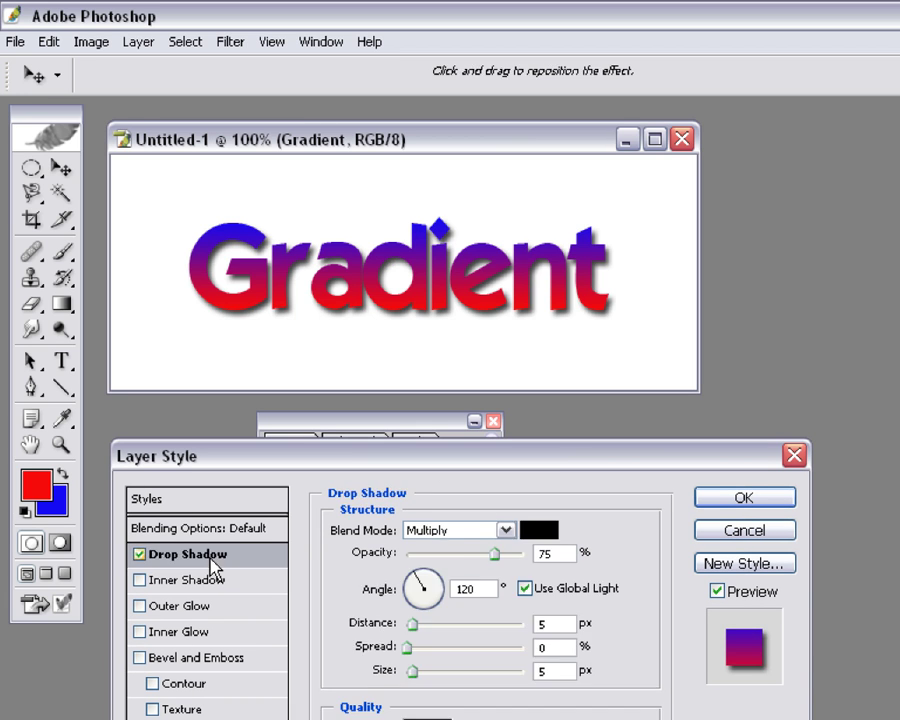
{"action": "left_click_drag", "start_coordinate": [401, 457], "coordinate": [358, 353]}
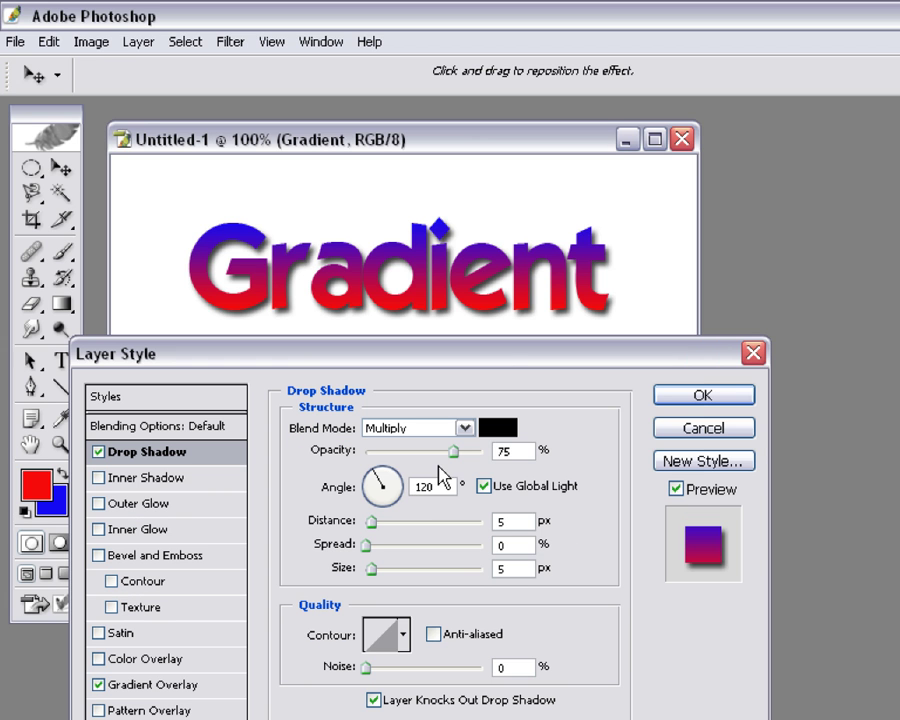
{"action": "mouse_move", "coordinate": [369, 525]}
{"action": "left_mouse_down"}
{"action": "mouse_move", "coordinate": [388, 526]}
{"action": "mouse_move", "coordinate": [371, 524]}
{"action": "mouse_move", "coordinate": [378, 535]}
{"action": "left_mouse_up"}
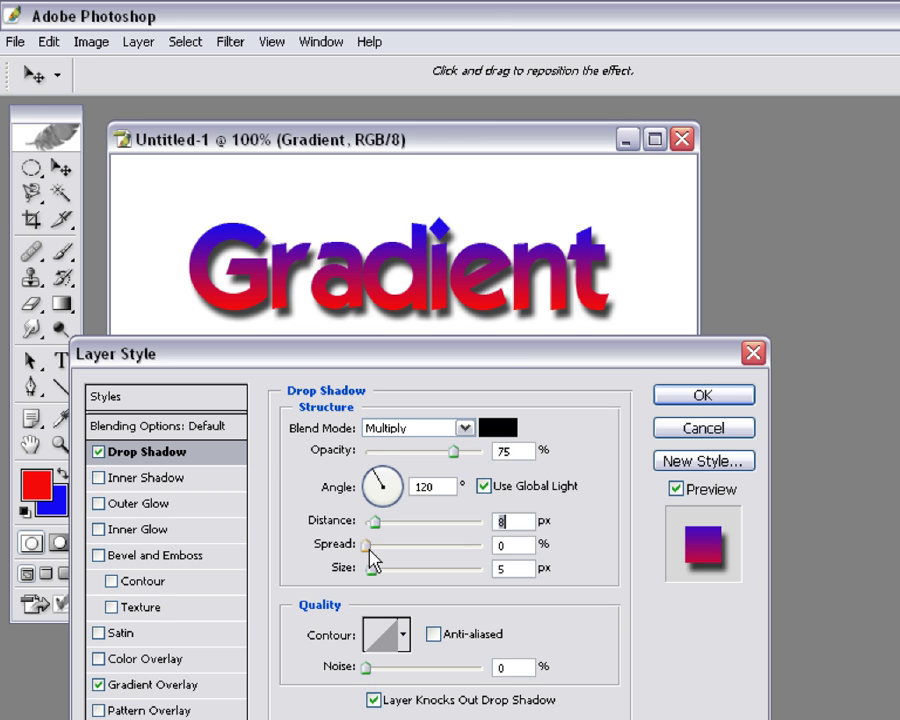
{"action": "left_click_drag", "start_coordinate": [361, 549], "coordinate": [371, 526]}
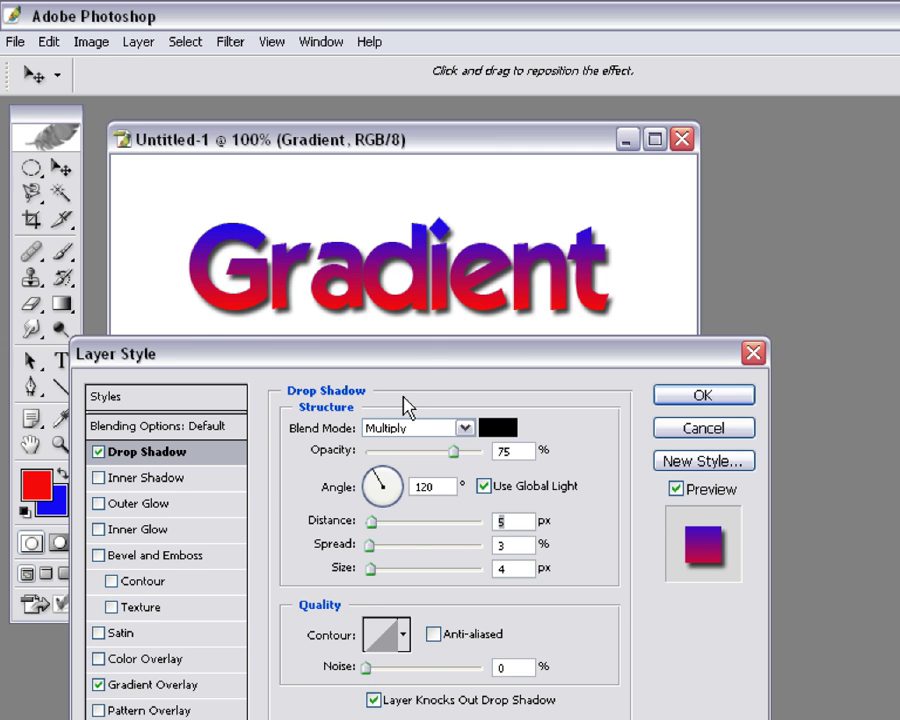
{"action": "left_click_drag", "start_coordinate": [406, 350], "coordinate": [420, 405]}
{"action": "left_click_drag", "start_coordinate": [422, 407], "coordinate": [447, 337]}
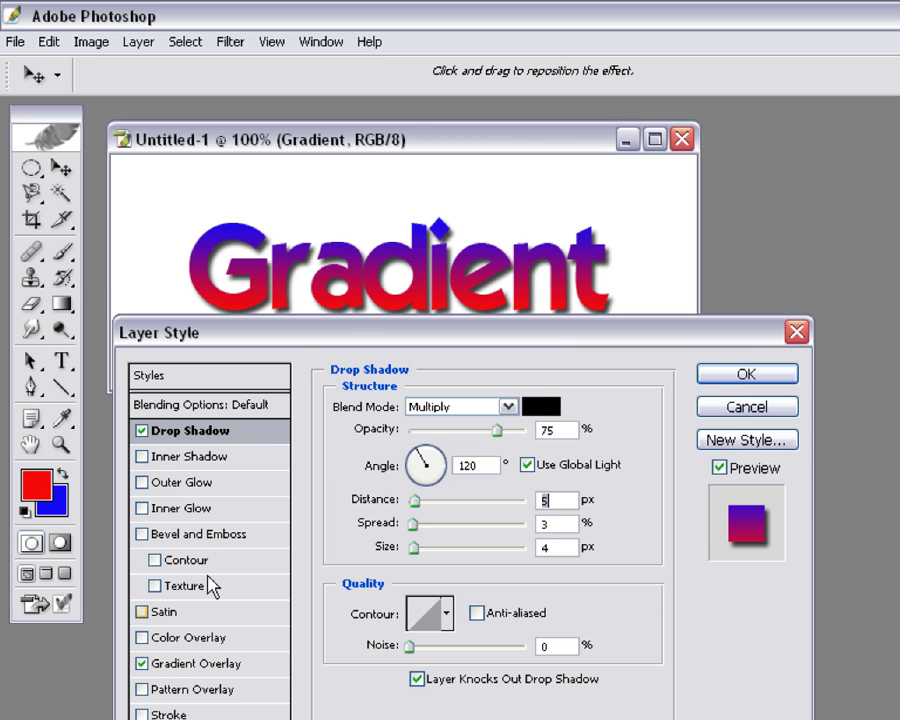
Step: Add a Stroke effect to the text and set its color to near-black #050505
{"action": "left_click_drag", "start_coordinate": [297, 340], "coordinate": [265, 249]}
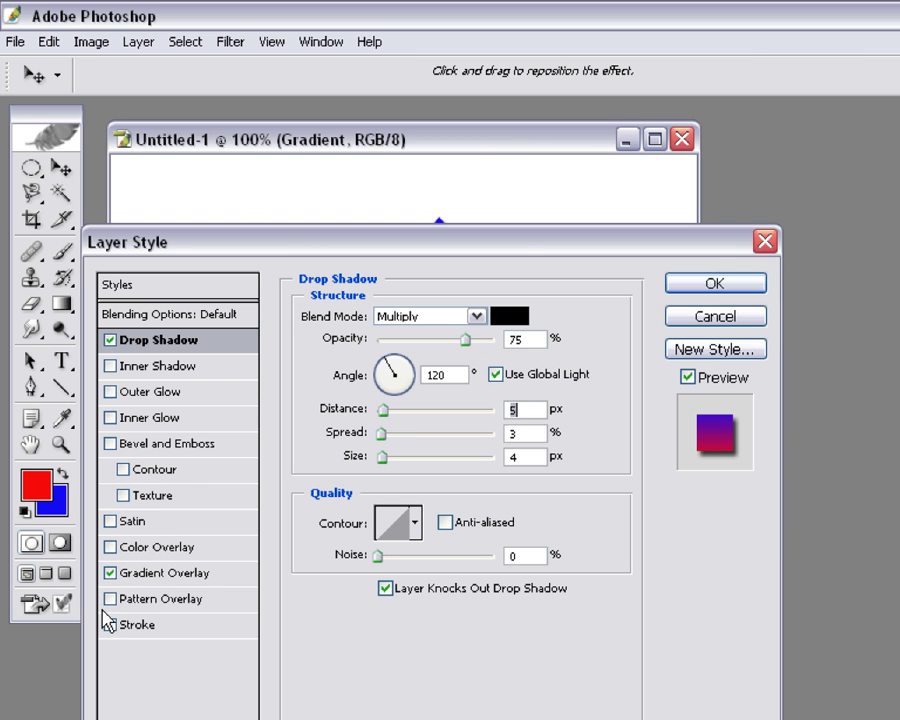
{"action": "left_click", "coordinate": [111, 625]}
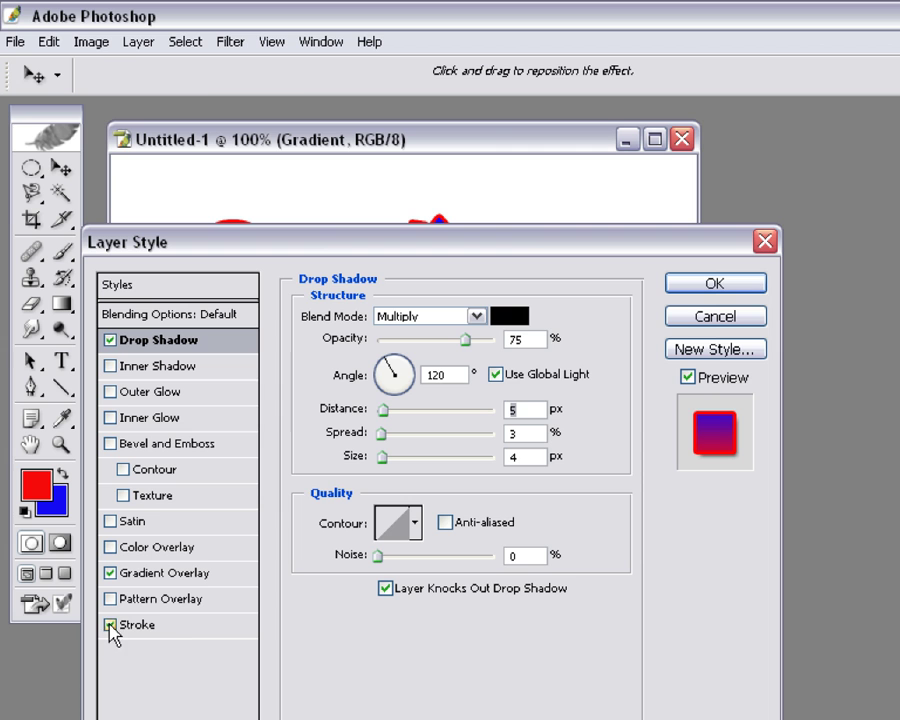
{"action": "left_click", "coordinate": [184, 632]}
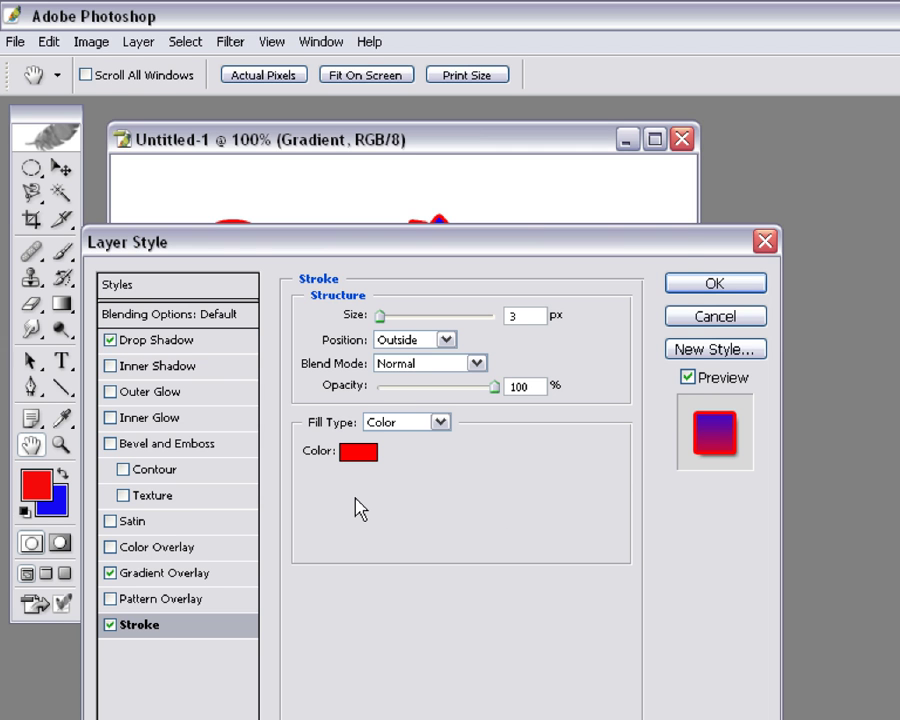
{"action": "left_click", "coordinate": [358, 452]}
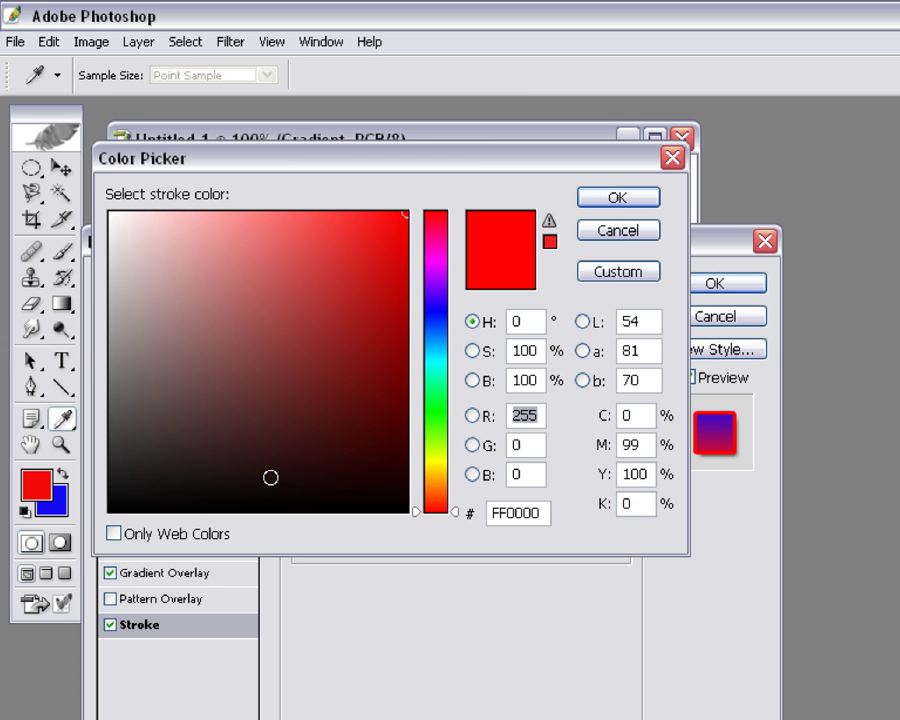
{"action": "left_click", "coordinate": [122, 505]}
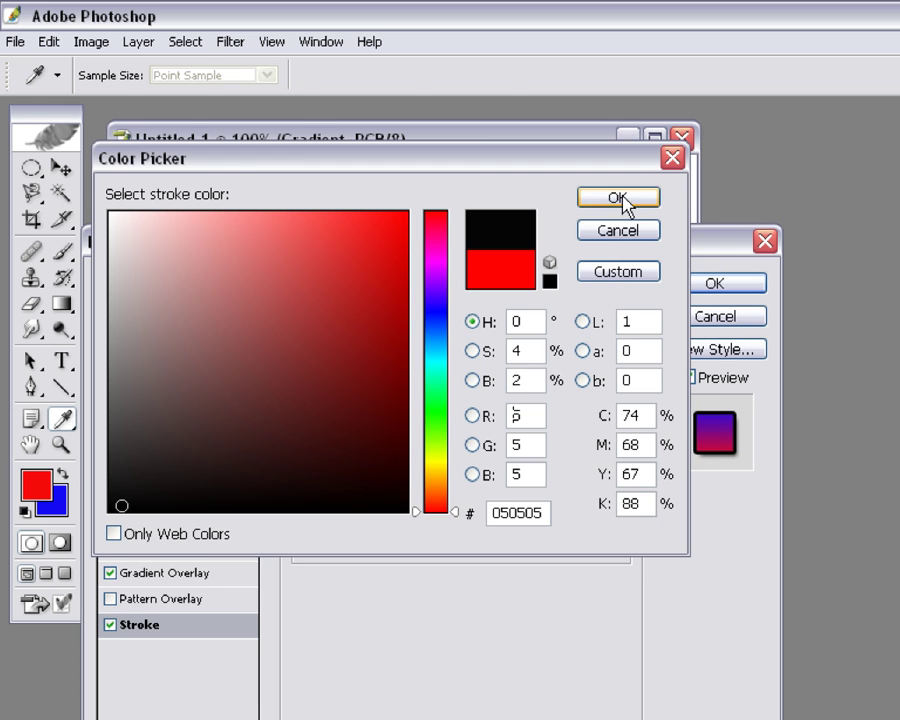
{"action": "left_click", "coordinate": [619, 198]}
Step: Set the stroke size to 1 px and uncover the text to preview it
{"action": "left_click", "coordinate": [528, 317]}
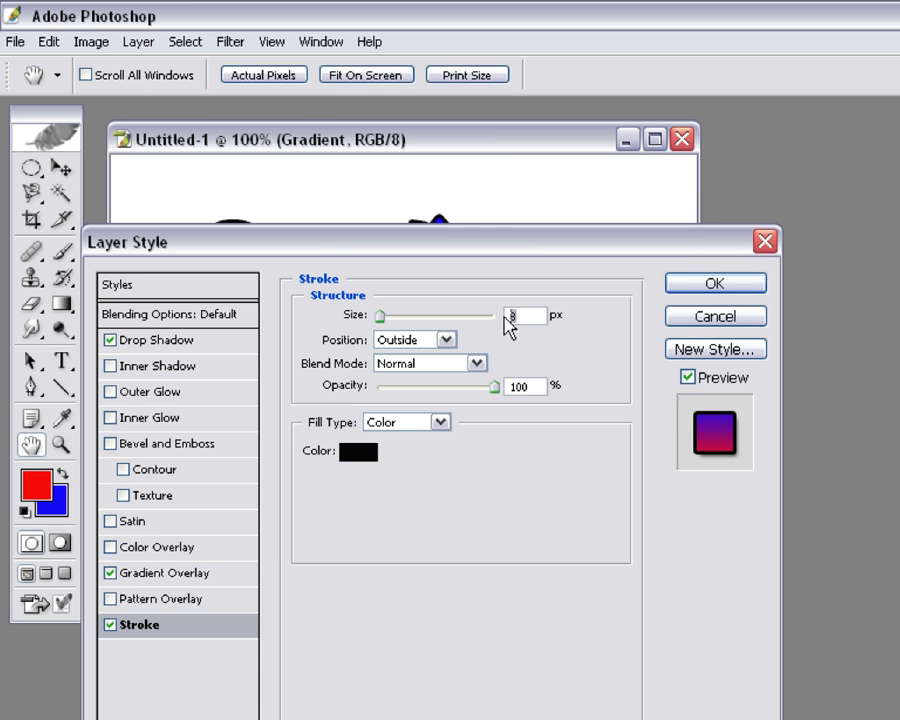
{"action": "key", "text": "BackSpace"}
{"action": "type", "text": "1"}
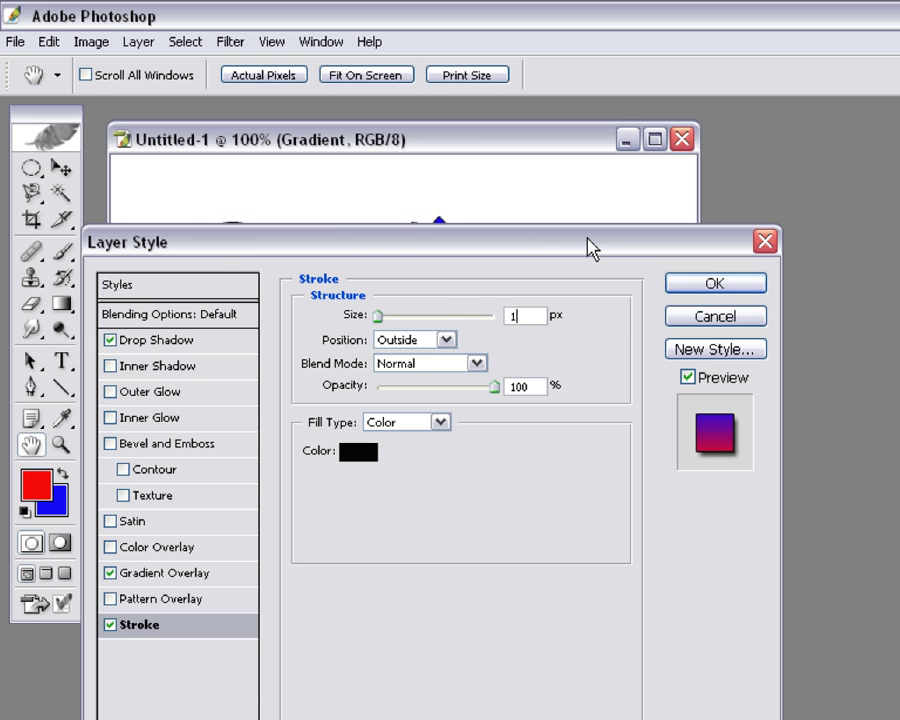
{"action": "left_click_drag", "start_coordinate": [590, 248], "coordinate": [584, 477]}
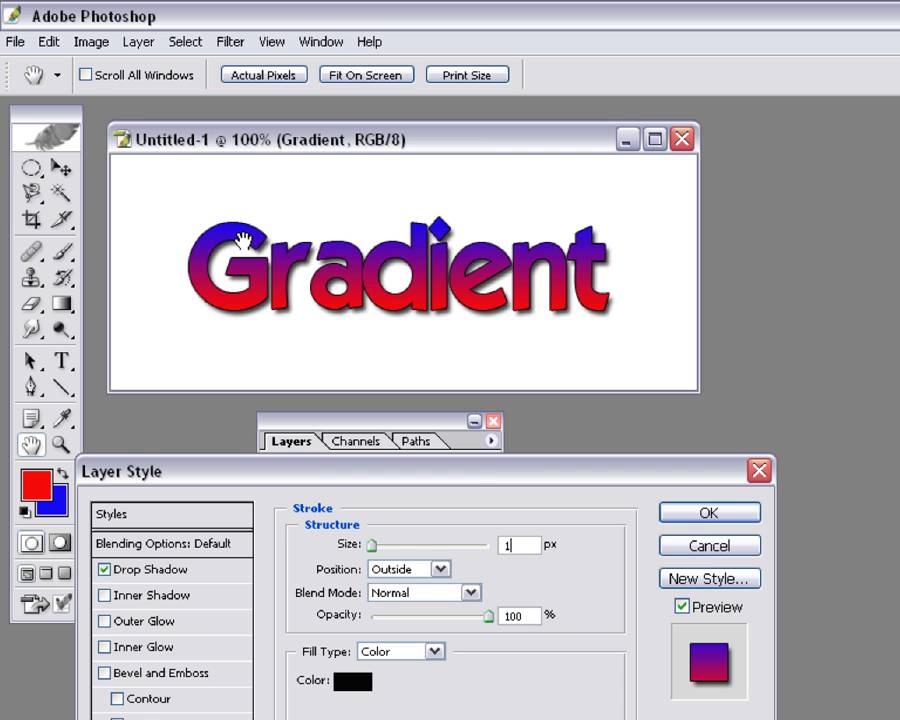
Step: Add a Bevel and Emboss effect to the text with a depth of 131% and a size of 4 px
{"action": "left_click_drag", "start_coordinate": [474, 478], "coordinate": [482, 376]}
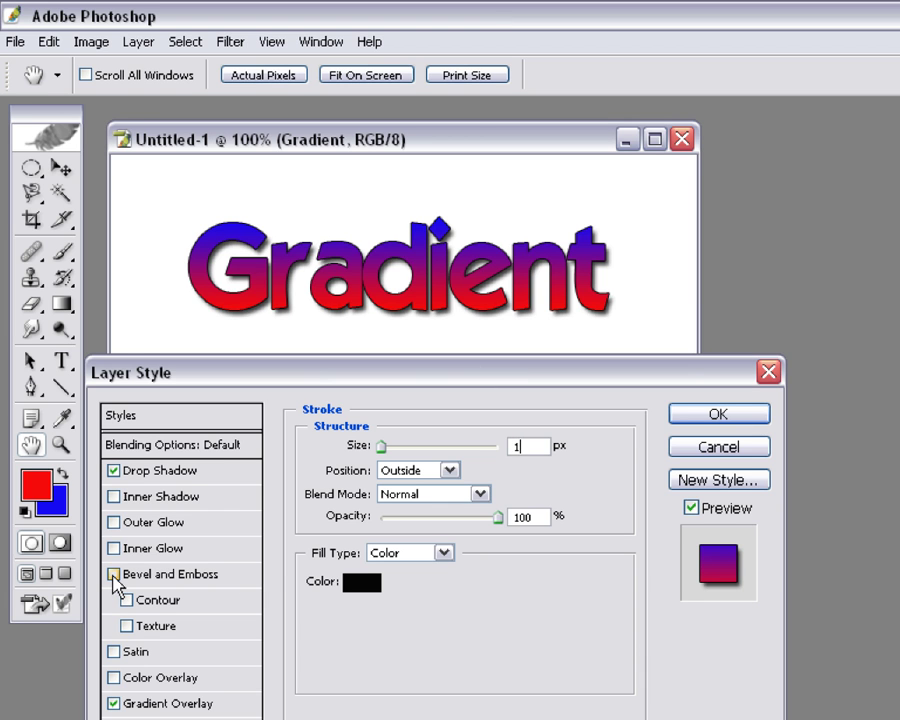
{"action": "left_click", "coordinate": [114, 575]}
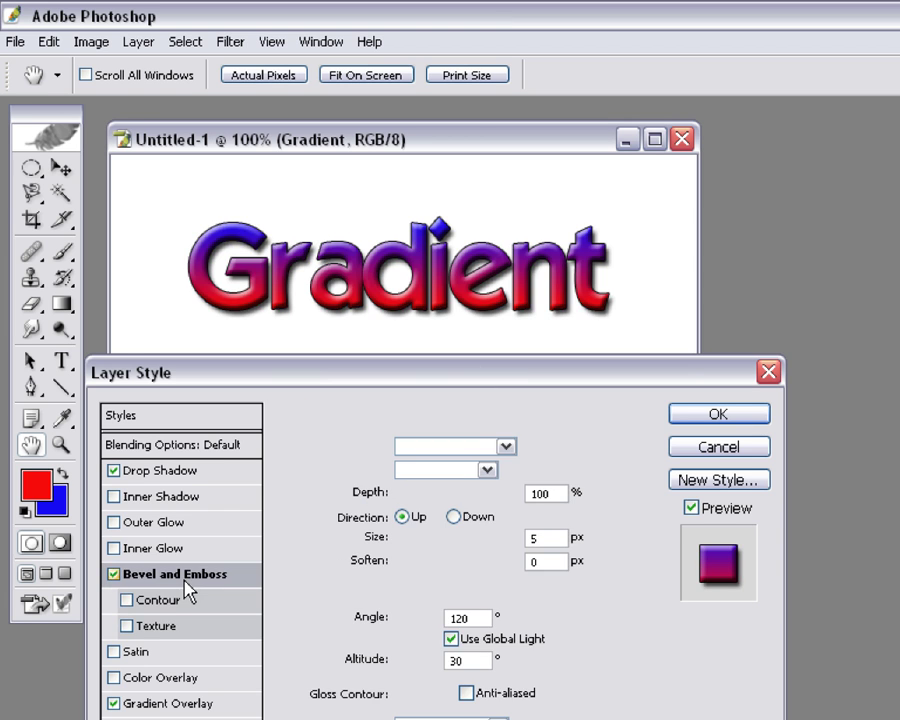
{"action": "left_click_drag", "start_coordinate": [528, 390], "coordinate": [520, 398]}
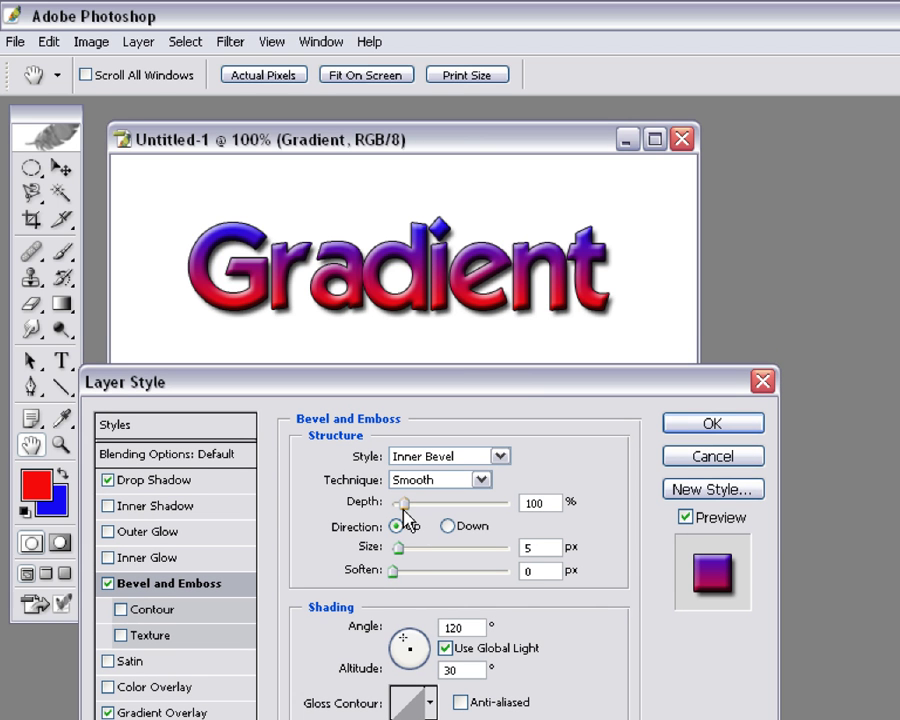
{"action": "mouse_move", "coordinate": [401, 503]}
{"action": "left_mouse_down"}
{"action": "mouse_move", "coordinate": [436, 503]}
{"action": "mouse_move", "coordinate": [401, 505]}
{"action": "mouse_move", "coordinate": [409, 503]}
{"action": "left_mouse_up"}
{"action": "left_click_drag", "start_coordinate": [399, 548], "coordinate": [403, 551]}
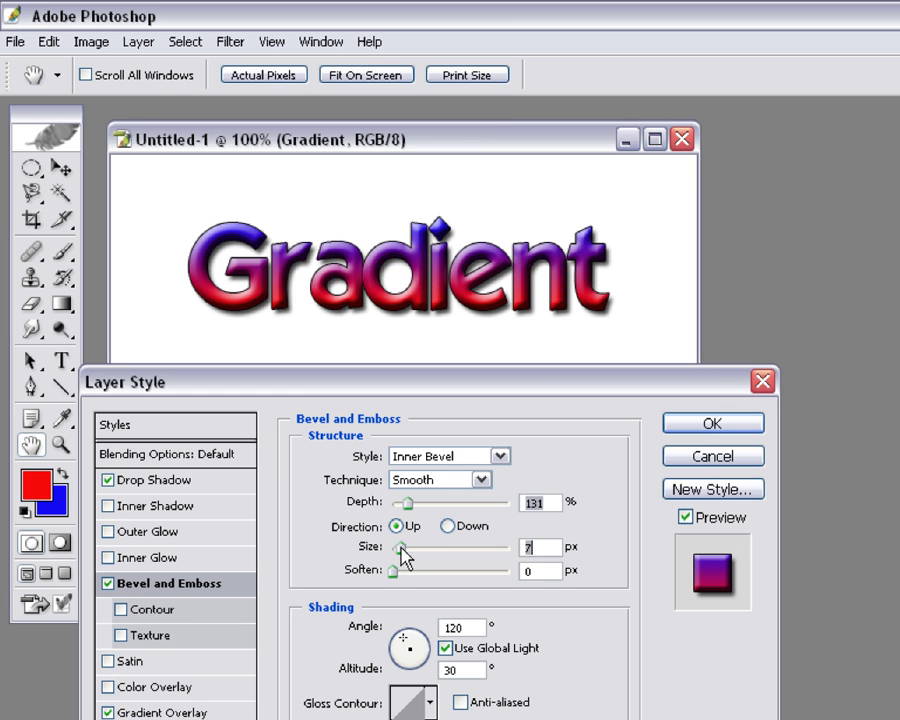
{"action": "left_click", "coordinate": [399, 548]}
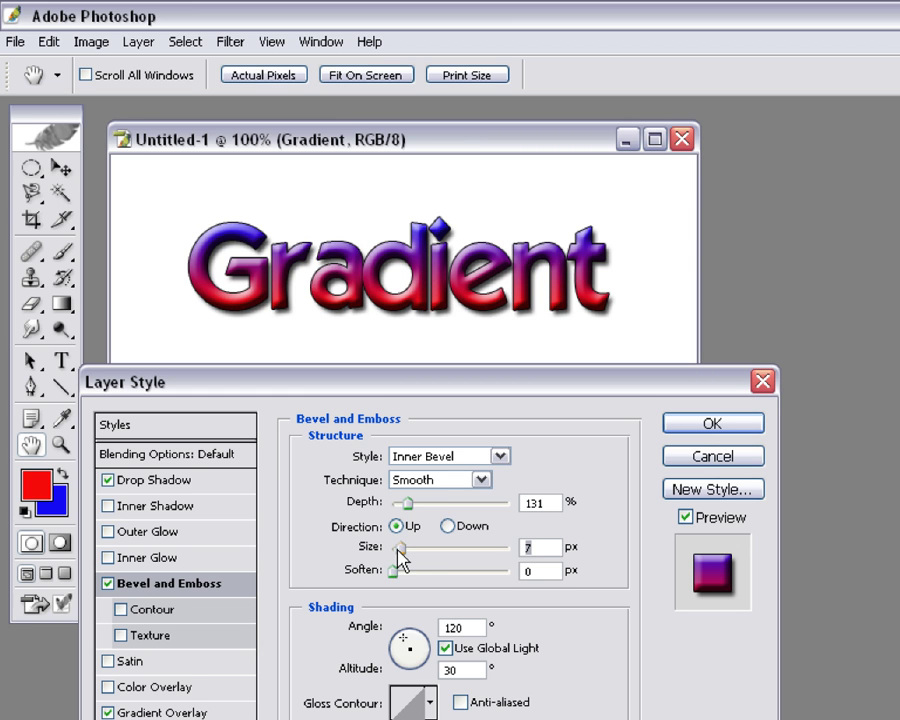
{"action": "type", "text": "4"}
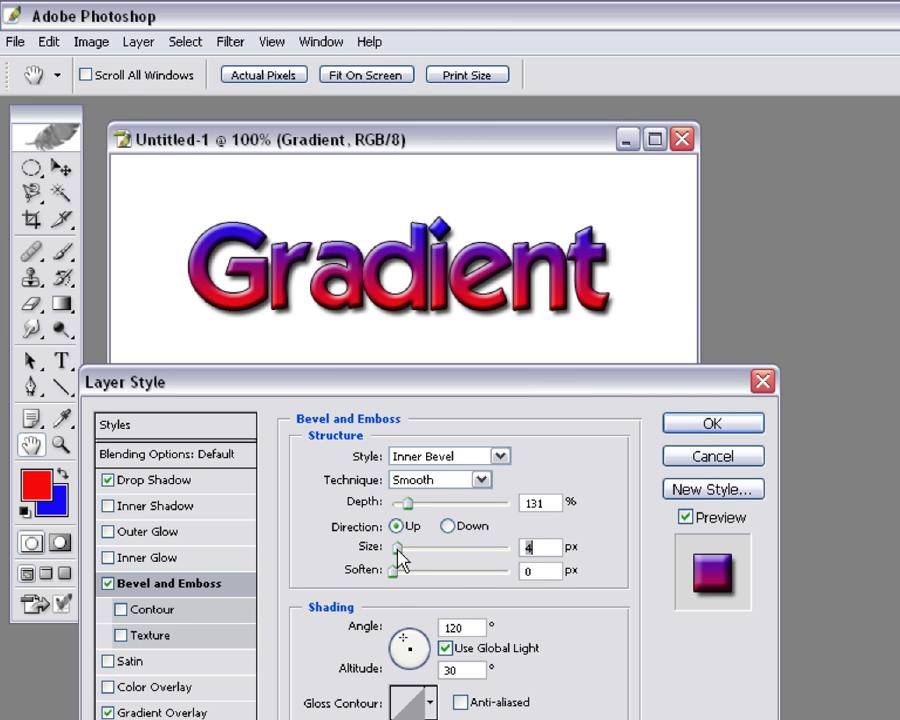
Step: Soften the bevel by 2 px and apply the layer style to the text
{"action": "left_click", "coordinate": [399, 577]}
{"action": "type", "text": "1"}
{"action": "left_click_drag", "start_coordinate": [398, 572], "coordinate": [409, 572]}
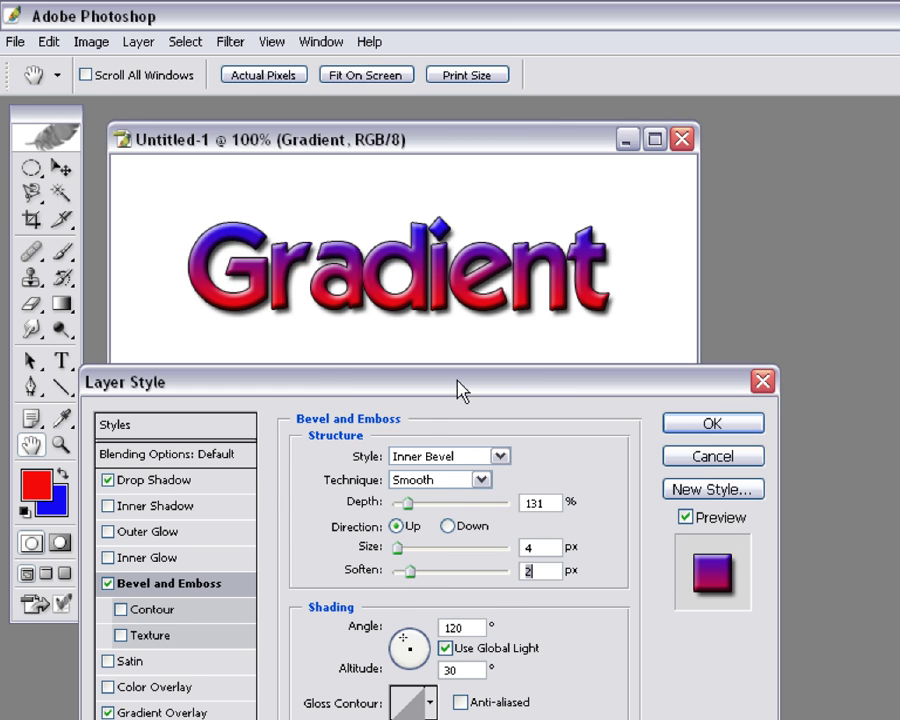
{"action": "left_click_drag", "start_coordinate": [462, 390], "coordinate": [443, 614]}
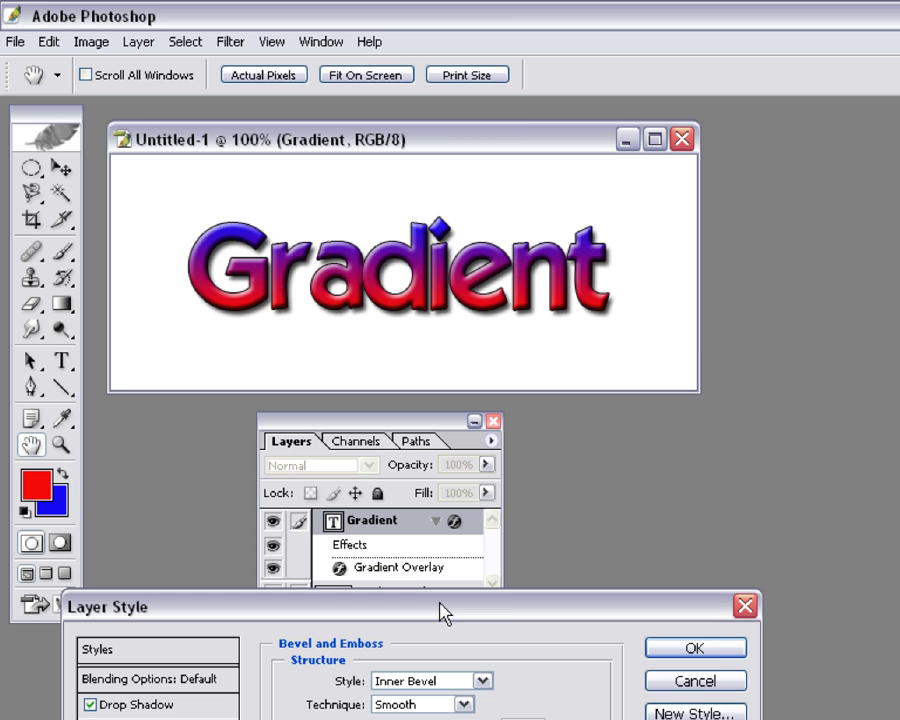
{"action": "left_click", "coordinate": [714, 650]}
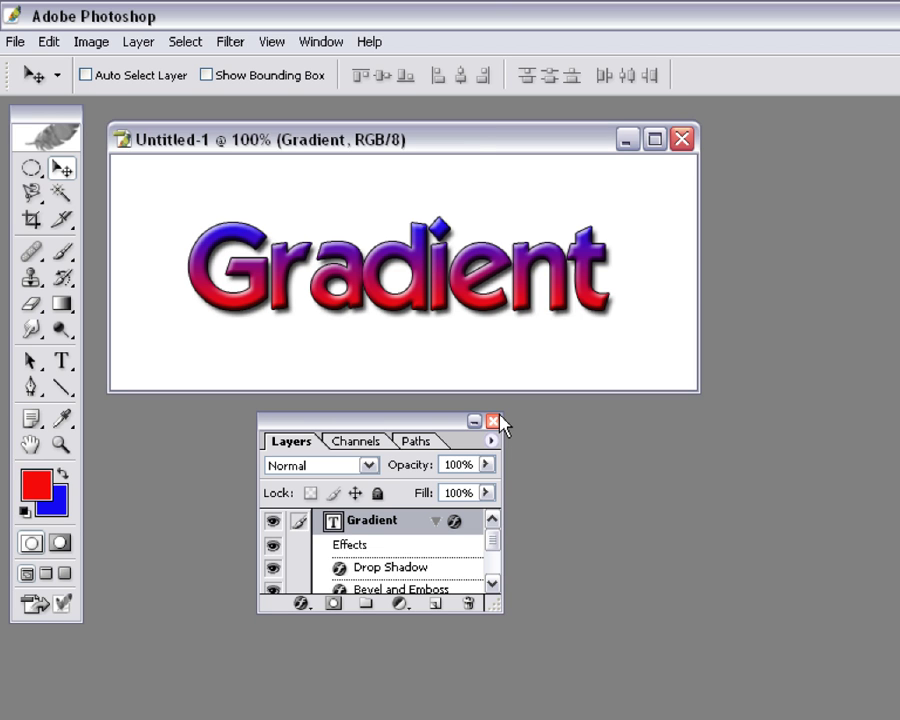